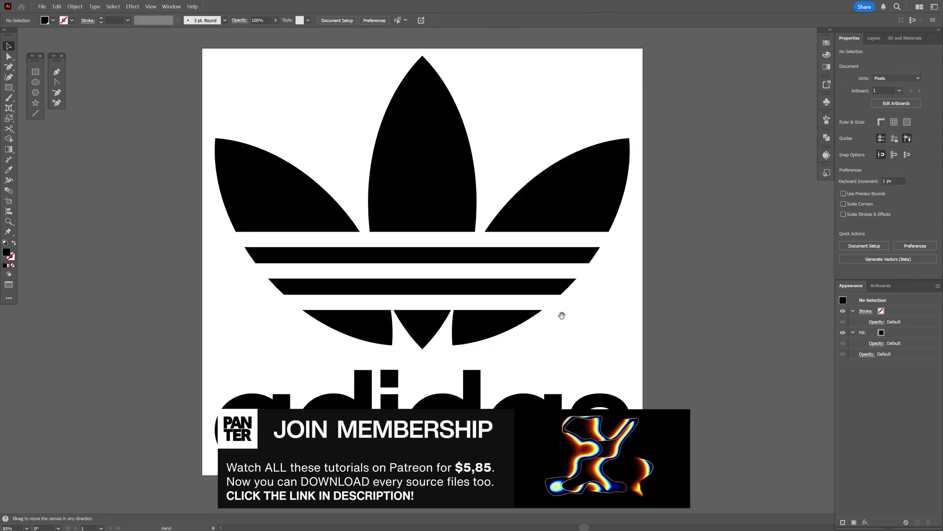
Pull the lower-right trefoil leaf tip's handle so its edge curves outward, then zoom back out.
scroll(552, 322, "up", 5)
key("a")
left_click(530, 325)
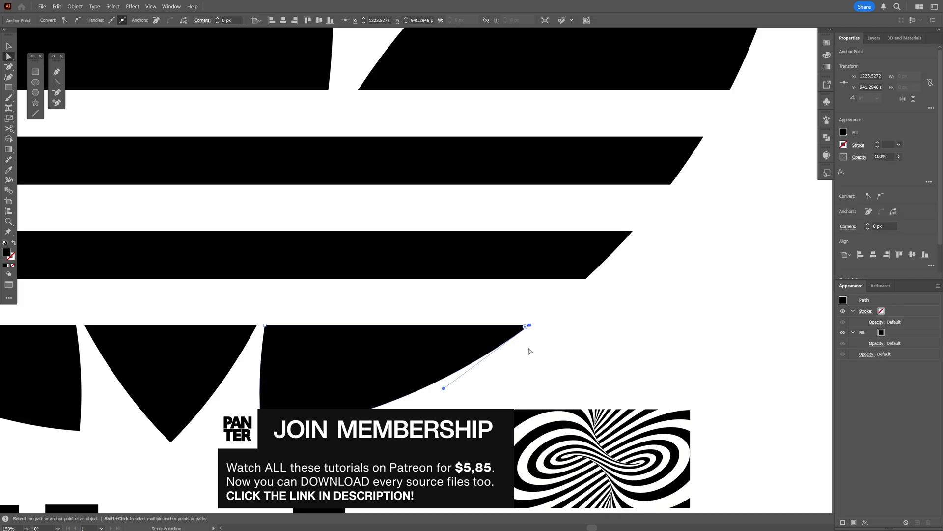
left_click_drag(443, 388, 535, 385)
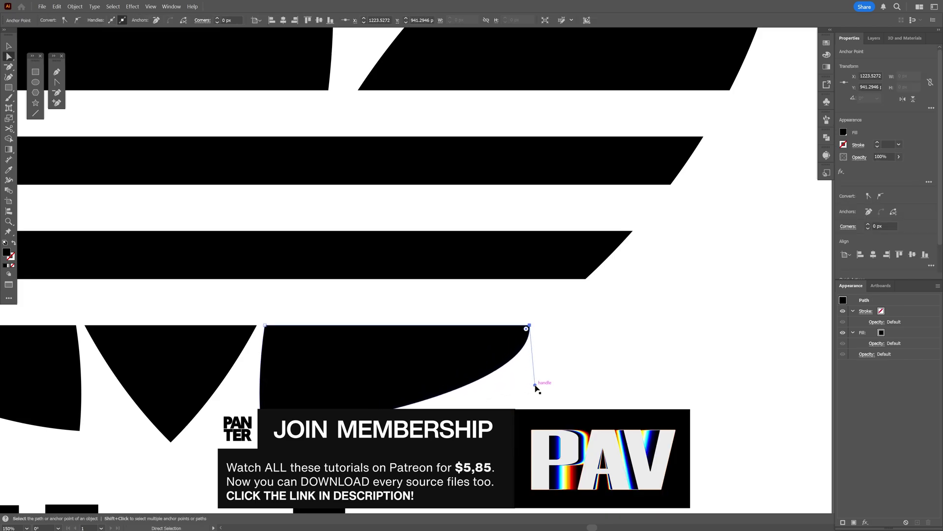
left_click(537, 385)
key("v")
key("ctrl+0")
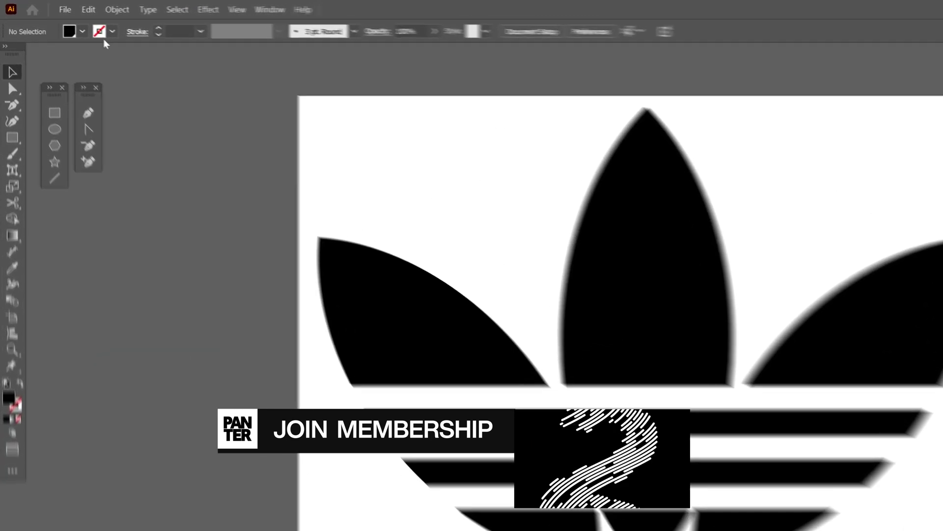
Save the logo as an Illustrator EPS named Adidas_EPS2 with Use Artboards enabled.
left_click(45, 9)
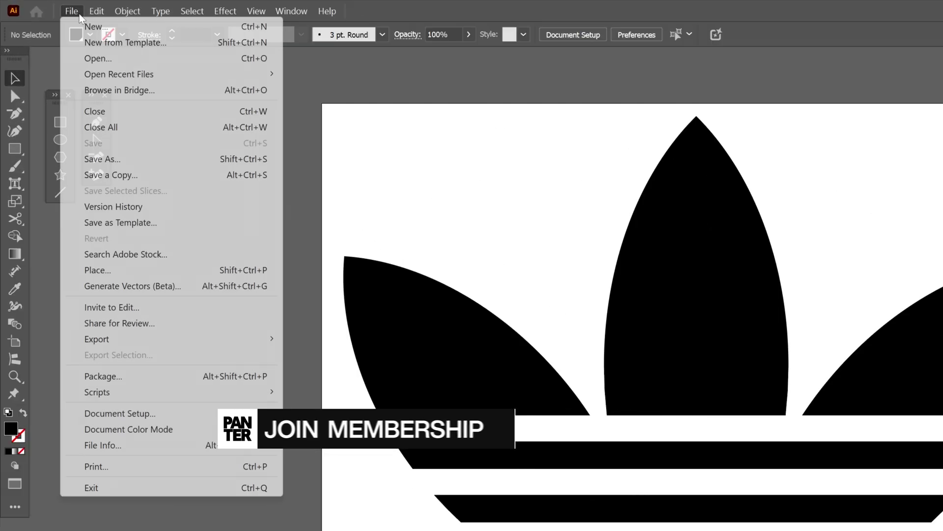
left_click(122, 157)
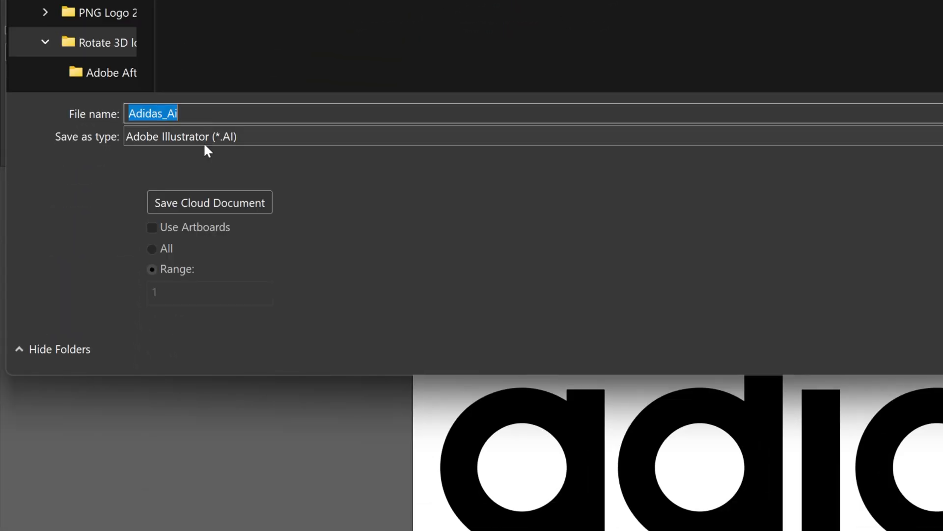
left_click(172, 489)
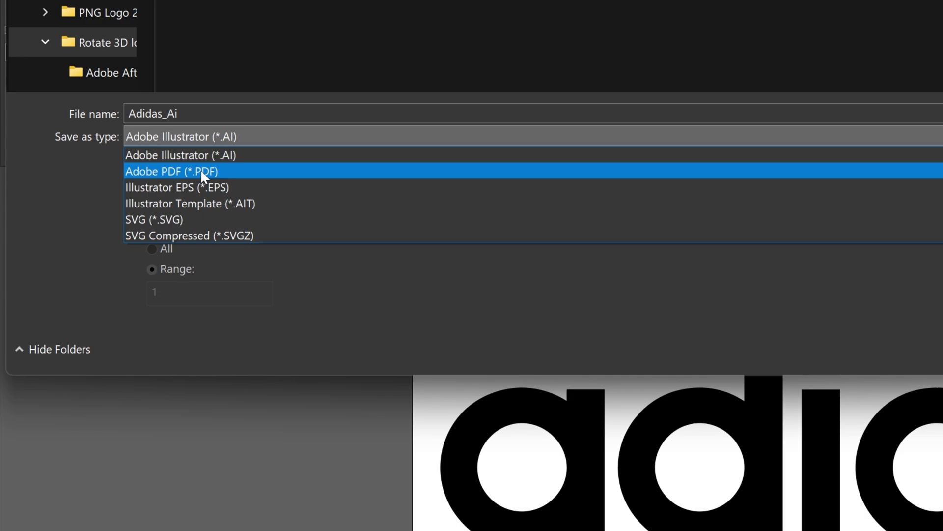
left_click(200, 187)
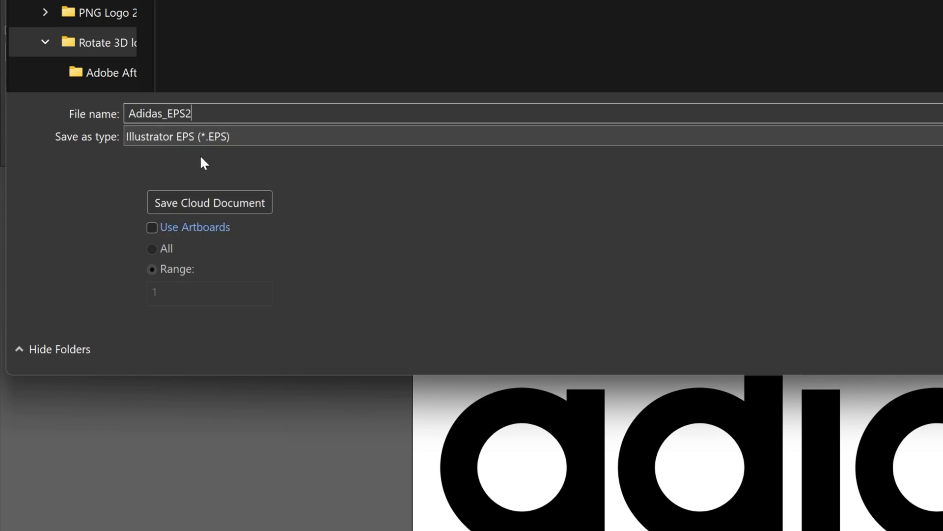
left_click(153, 227)
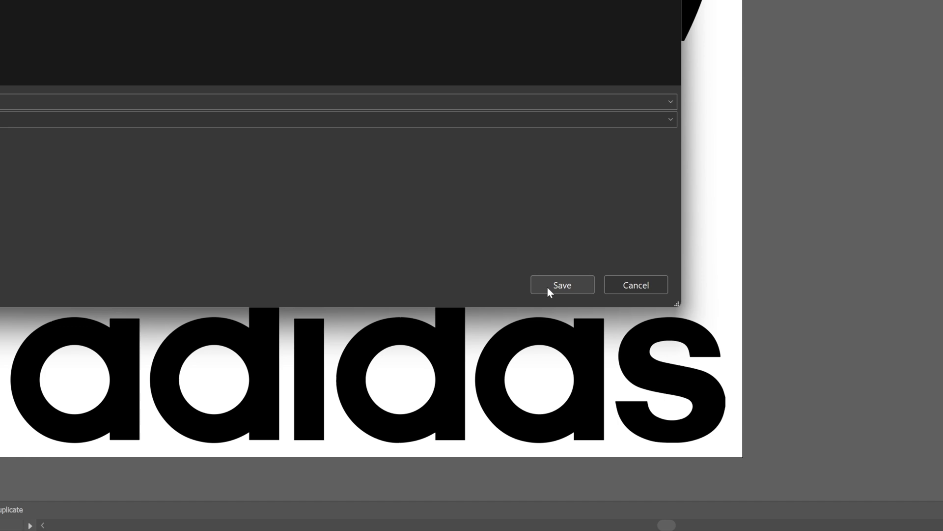
left_click(549, 286)
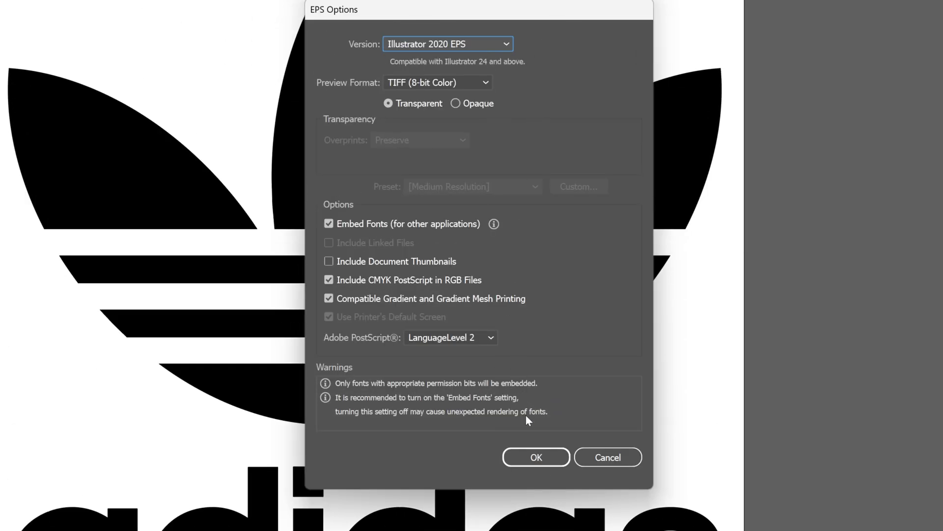
Finish the EPS save, then create the 1920x1080, 25 fps, 4-second Logo comp holding Adidas_EPS2.eps.
left_click(536, 457)
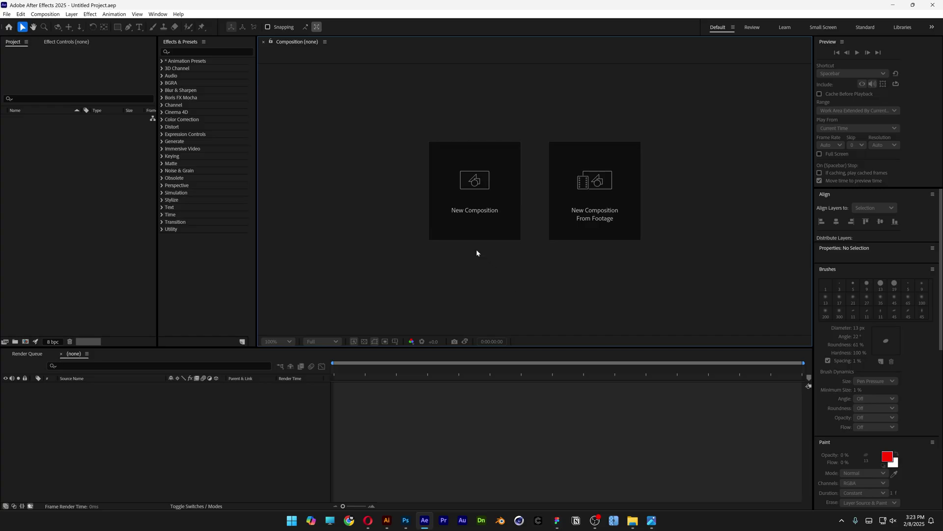
left_click(481, 216)
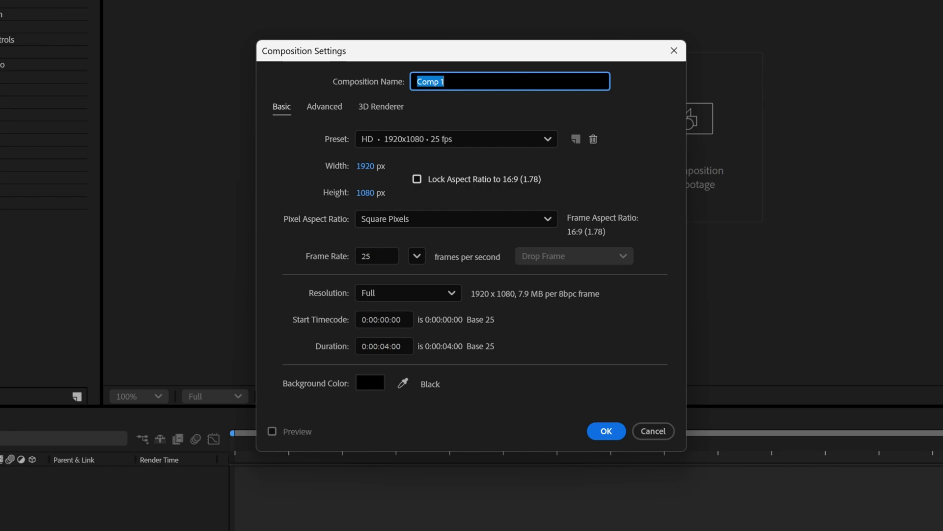
type("Logo")
left_click(471, 140)
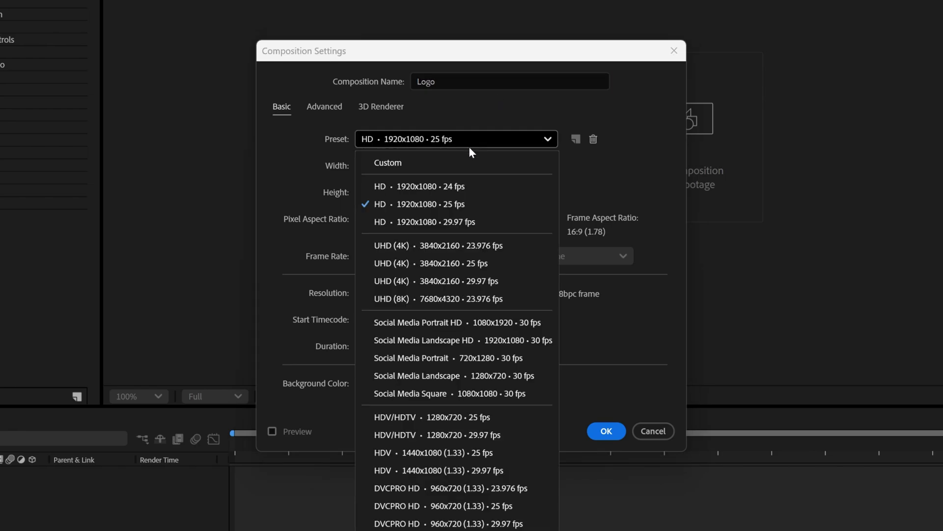
left_click(464, 204)
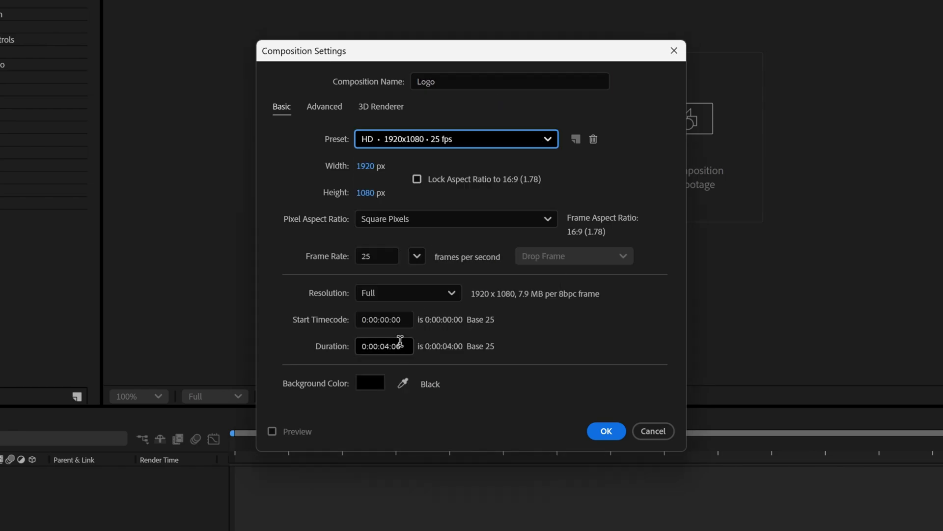
left_click_drag(401, 346, 374, 346)
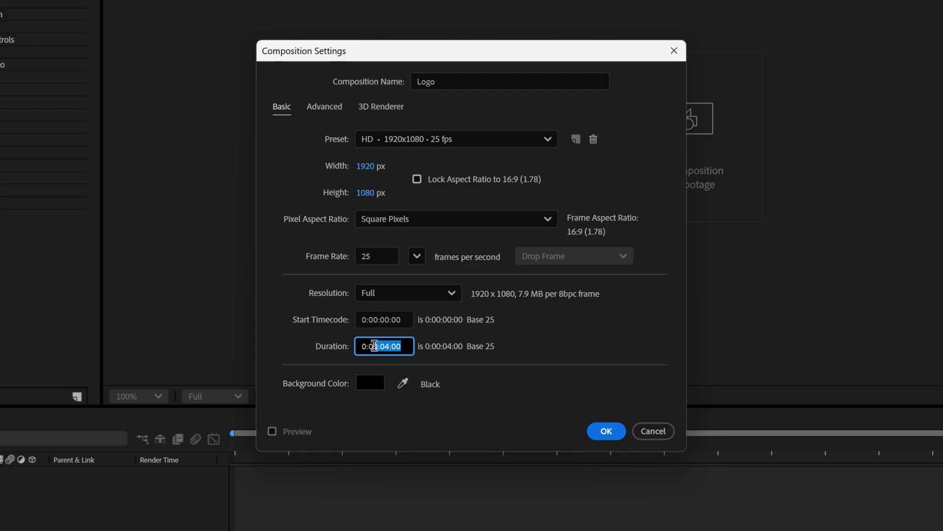
left_click(607, 431)
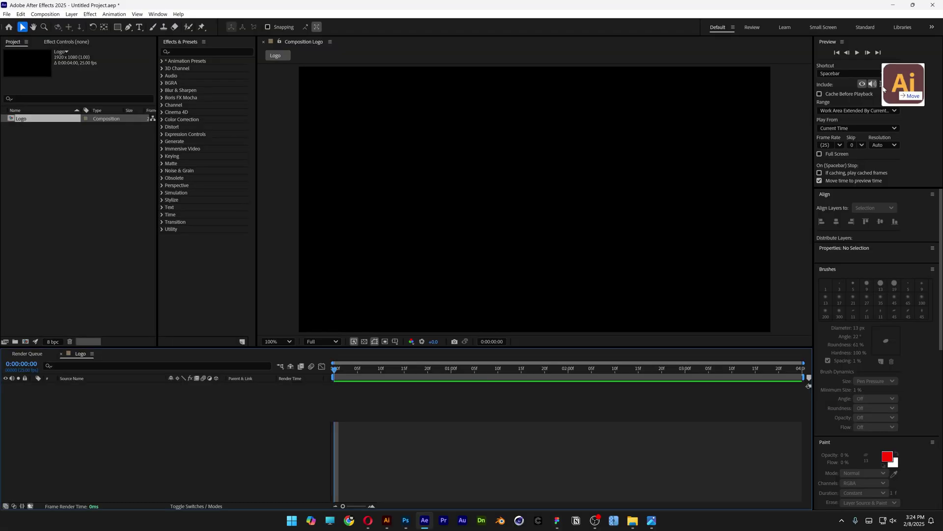
left_click_drag(885, 91, 125, 423)
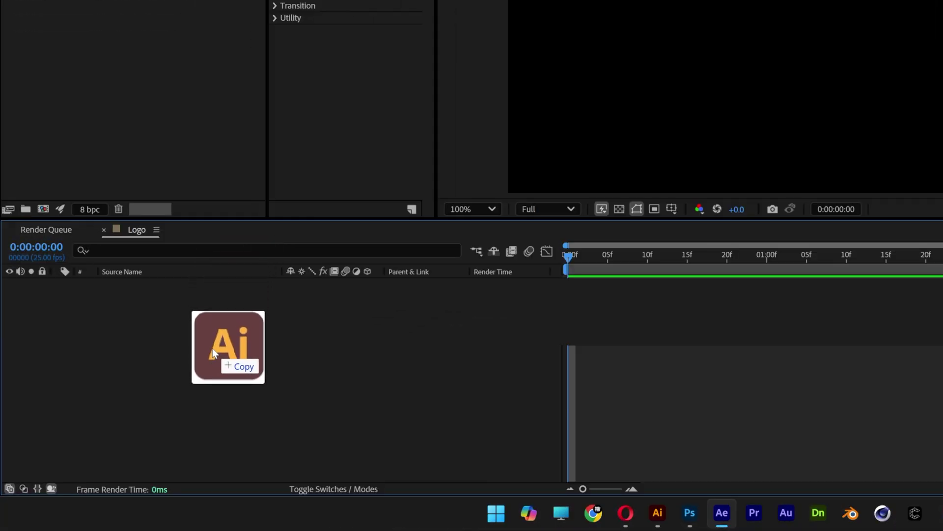
left_click_drag(213, 347, 213, 347)
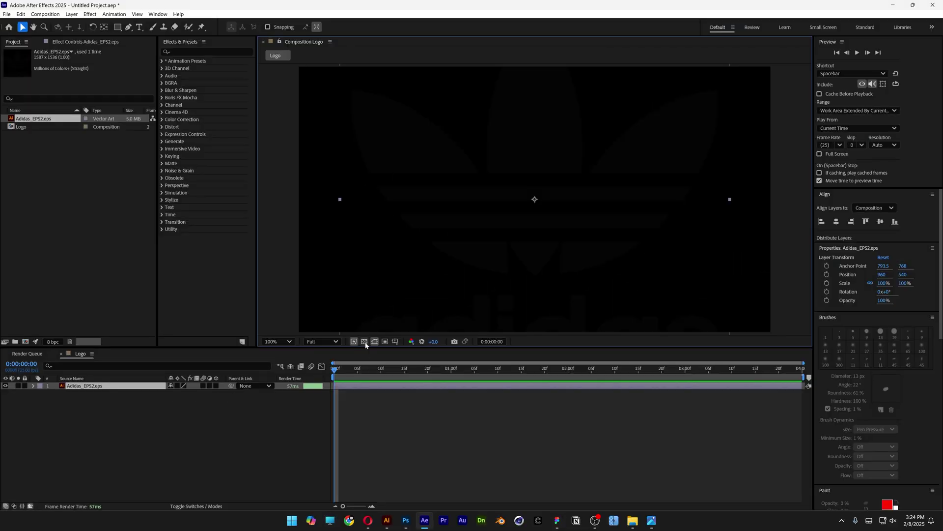
Turn on the transparency grid and scale the Adidas_EPS2.eps layer to 60%.
left_click(364, 341)
key("s")
left_click(183, 393)
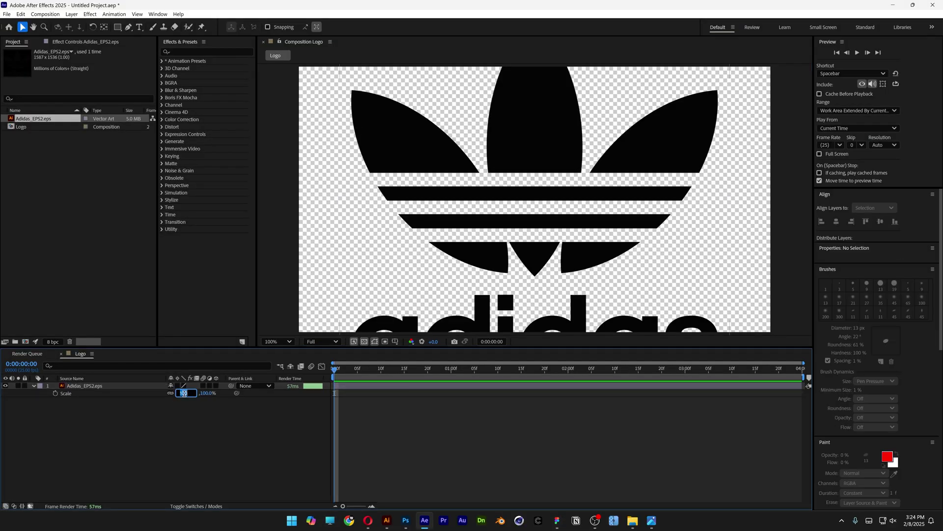
key("Return")
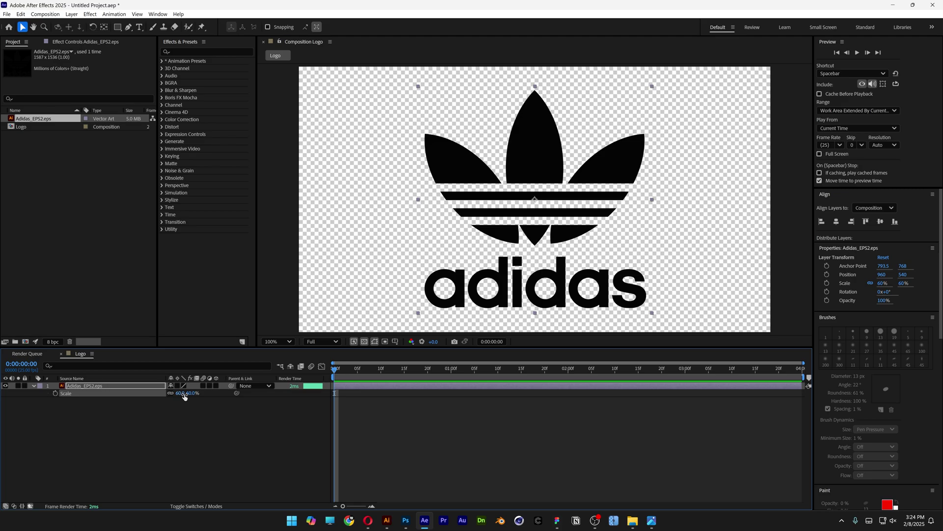
scroll(491, 216, "up", 6)
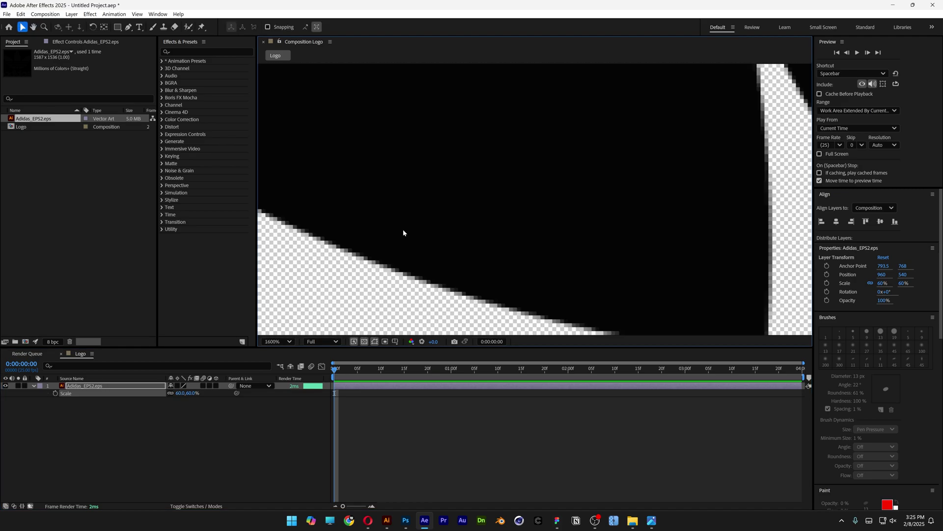
scroll(404, 233, "down", 6)
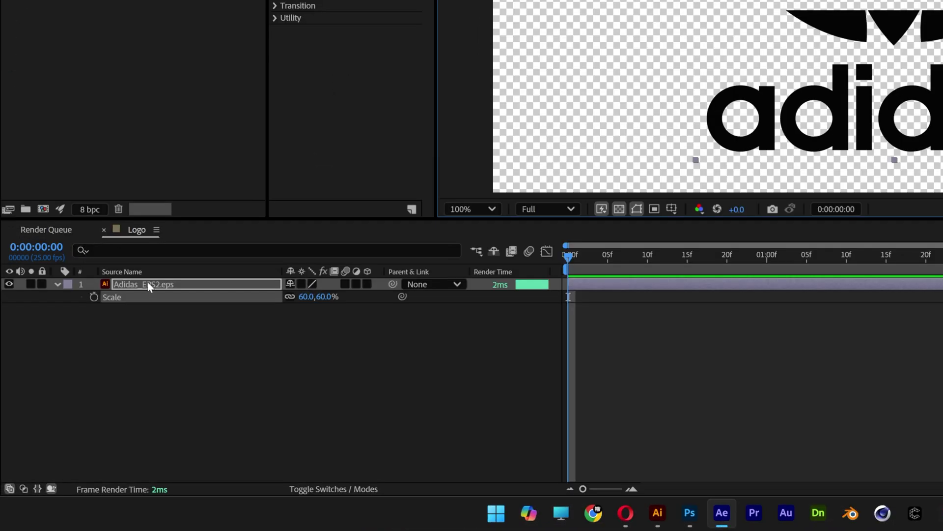
Convert the EPS logo into the Adidas_EPS2 Outlines shape layer and delete the original EPS layer.
right_click(86, 386)
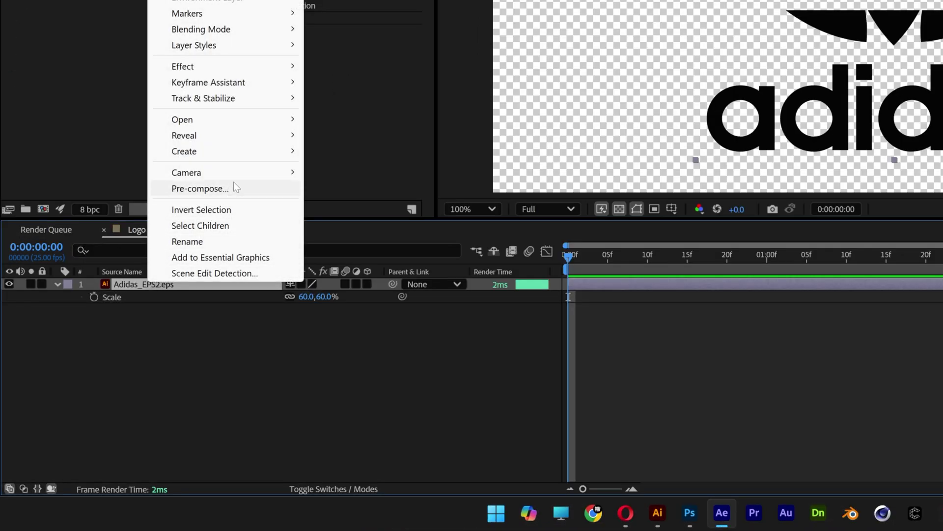
mouse_move(252, 149)
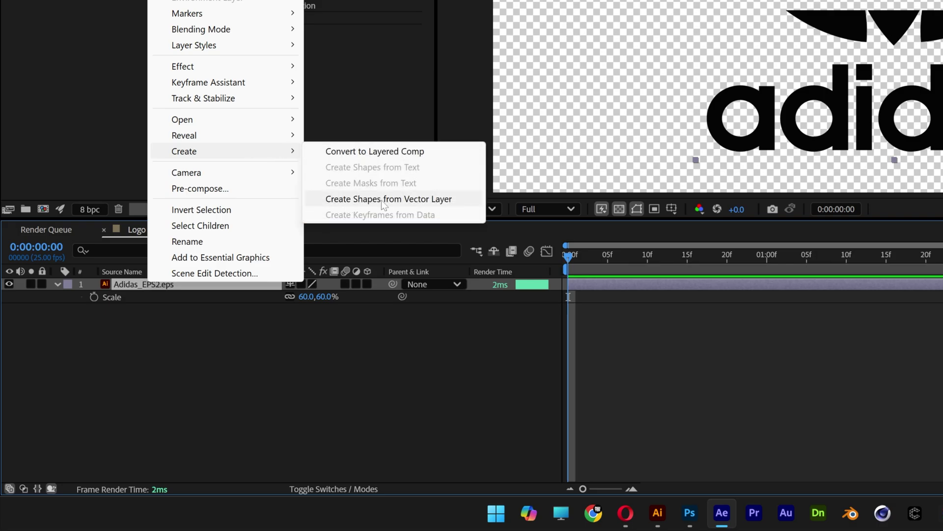
left_click(396, 200)
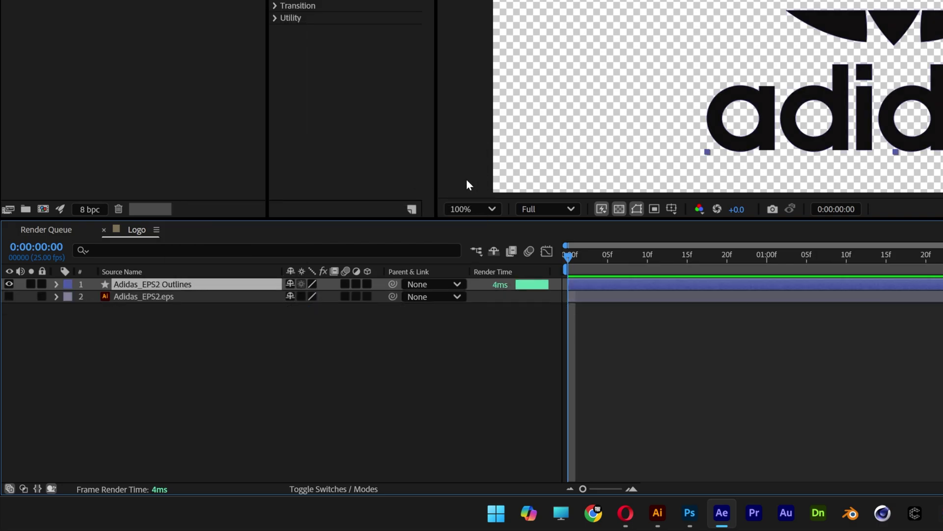
left_click(171, 297)
key("Delete")
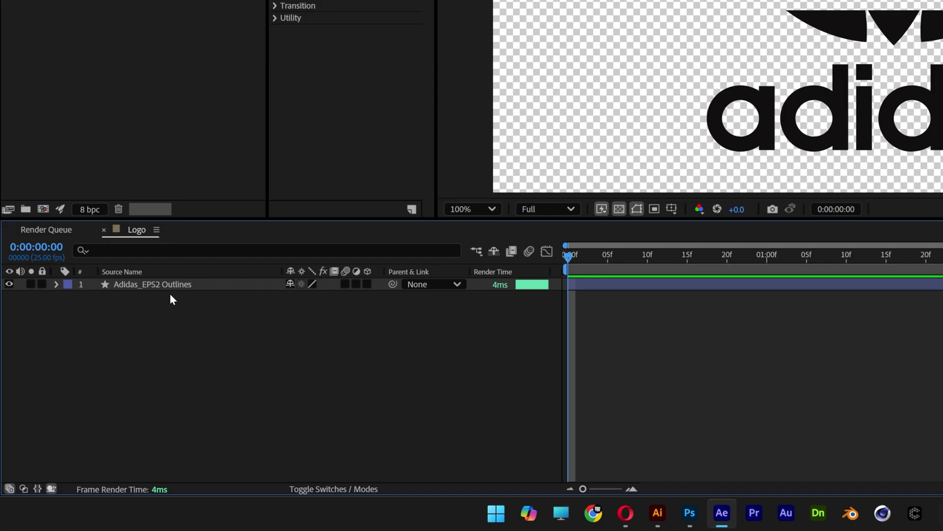
left_click(170, 285)
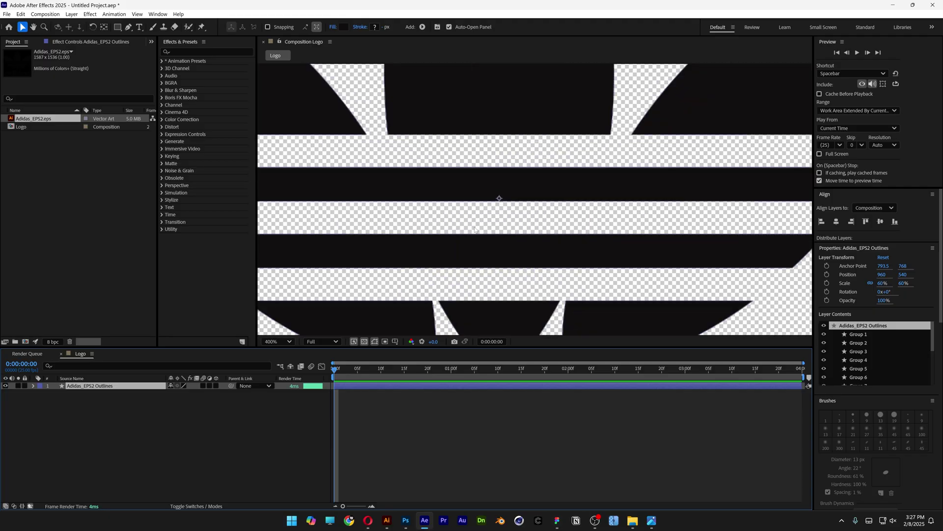
Switch to a black background and open the fill colour picker, previewing purple C82DE6.
scroll(474, 221, "down", 3)
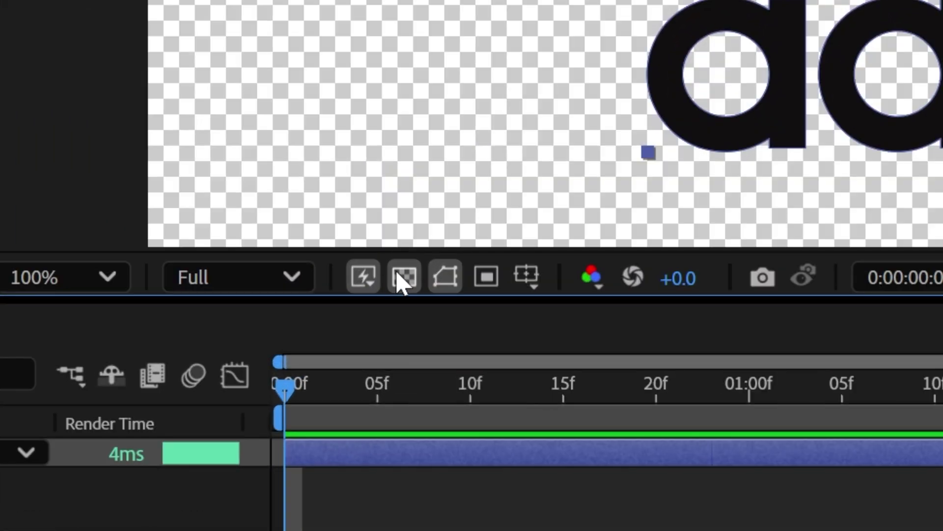
left_click(401, 276)
left_click(584, 47)
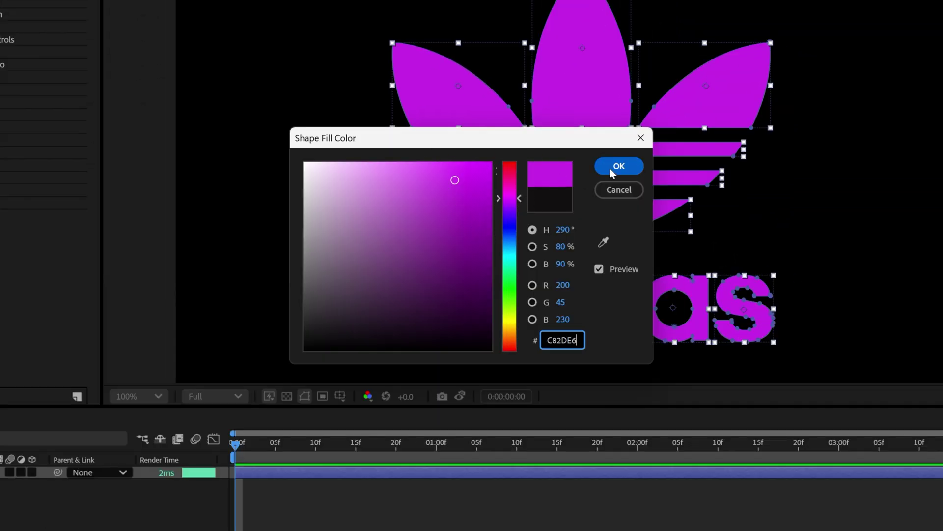
Apply the purple fill and make the Adidas_EPS2 Outlines layer 3D.
left_click(609, 167)
left_click(367, 284)
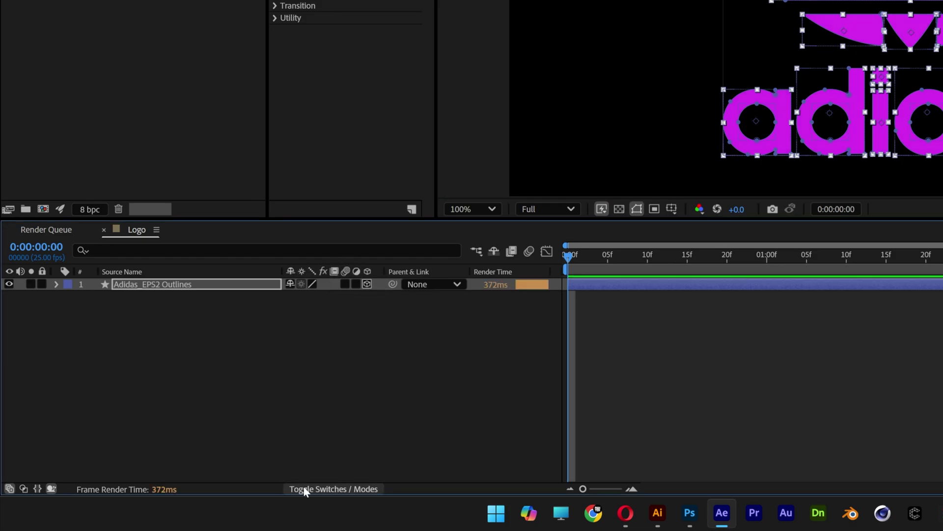
left_click(326, 489)
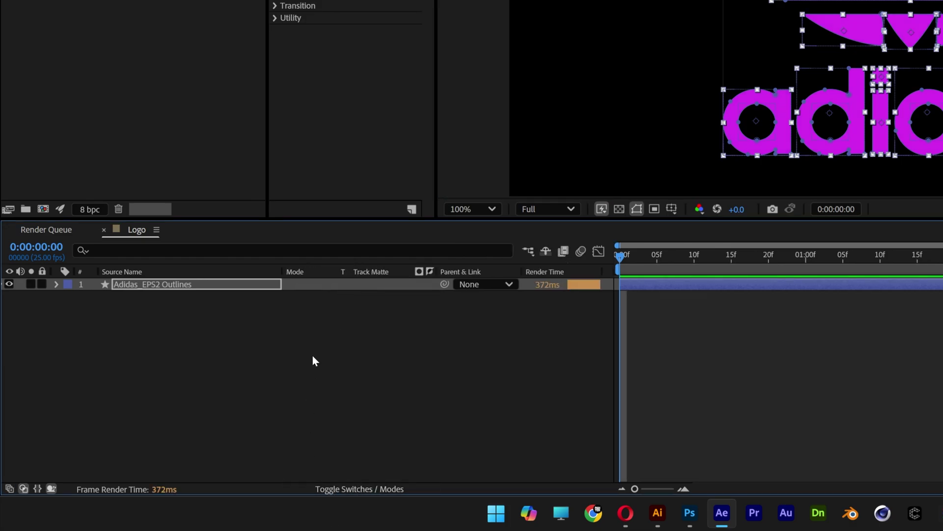
left_click(364, 489)
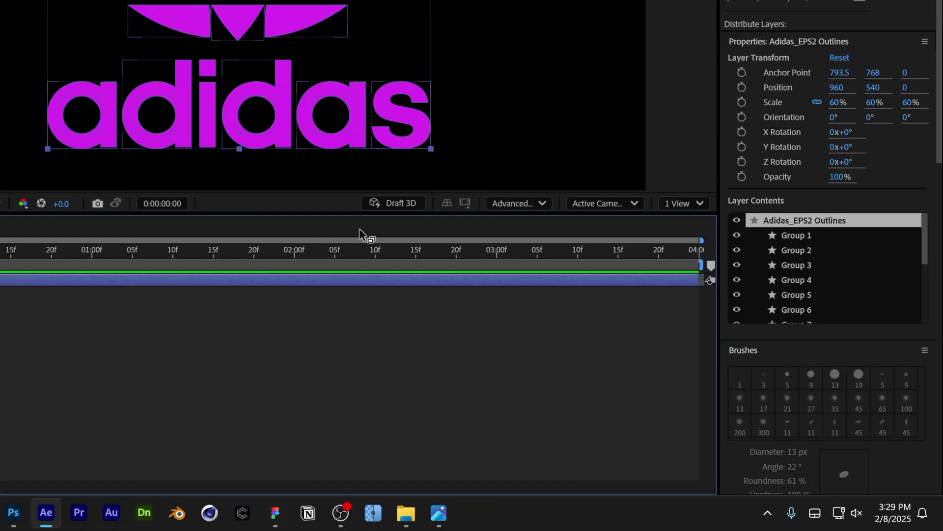
Check the composition's 3D renderer and switch the view to Custom View 1.
left_click(517, 204)
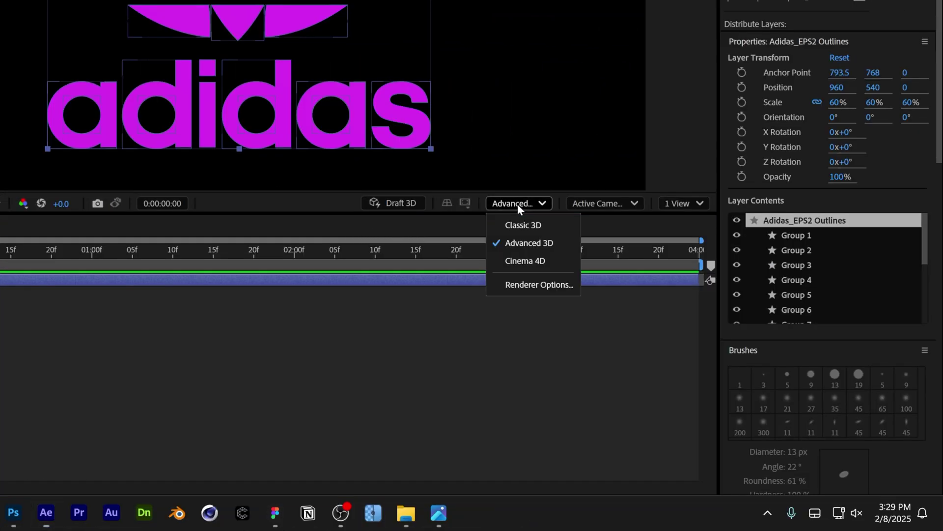
left_click(602, 205)
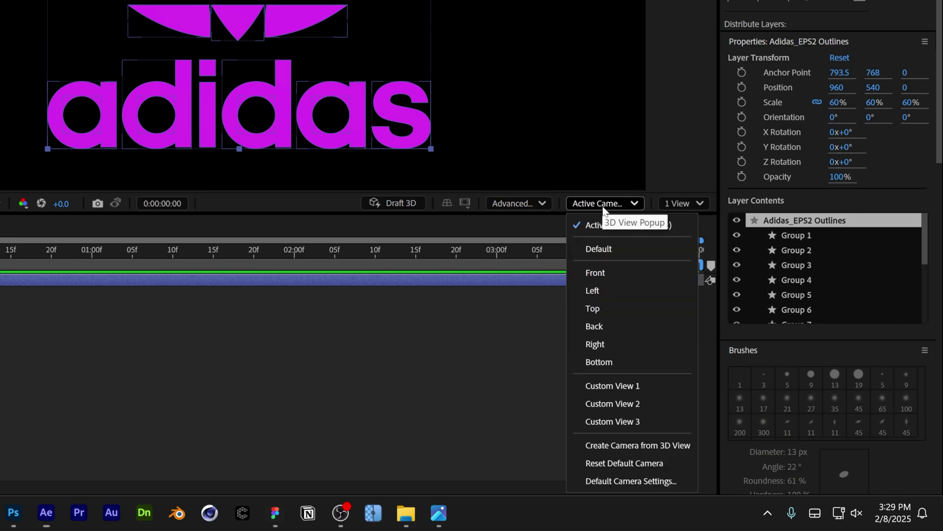
left_click(633, 386)
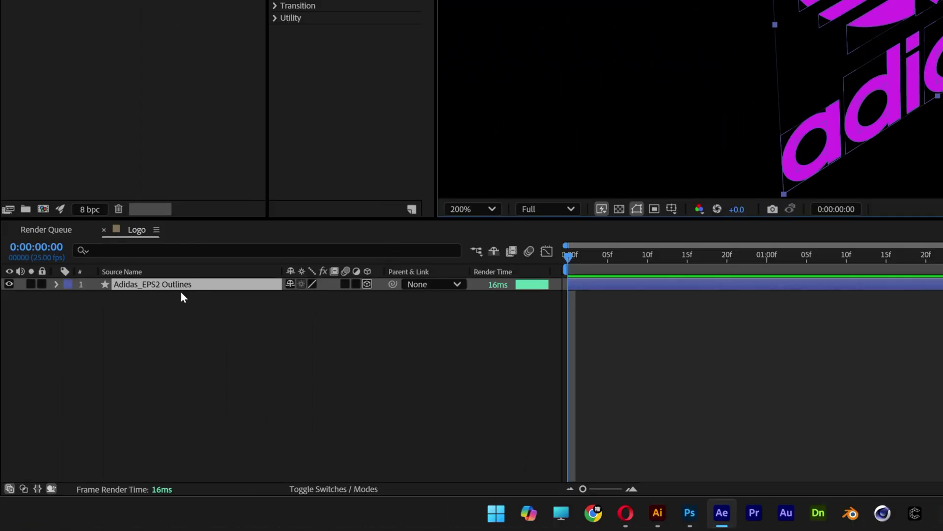
In Geometry Options, set Extrusion Depth to 250 and Bevel Style to Angular.
left_click(56, 285)
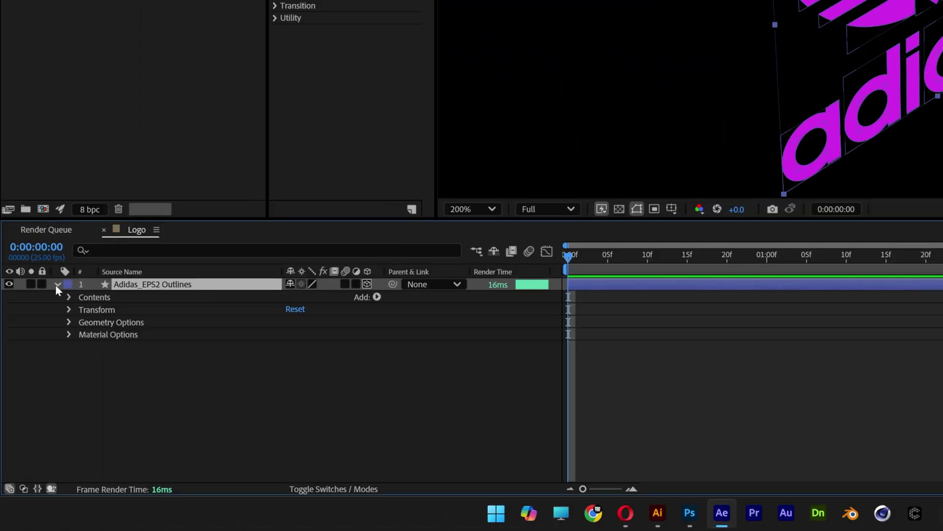
left_click(70, 323)
left_click(142, 375)
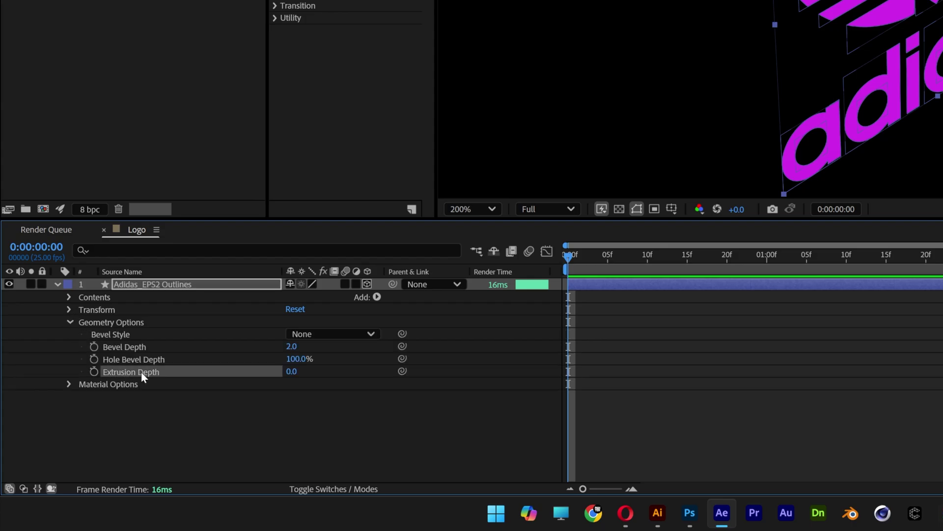
left_click_drag(284, 373, 438, 372)
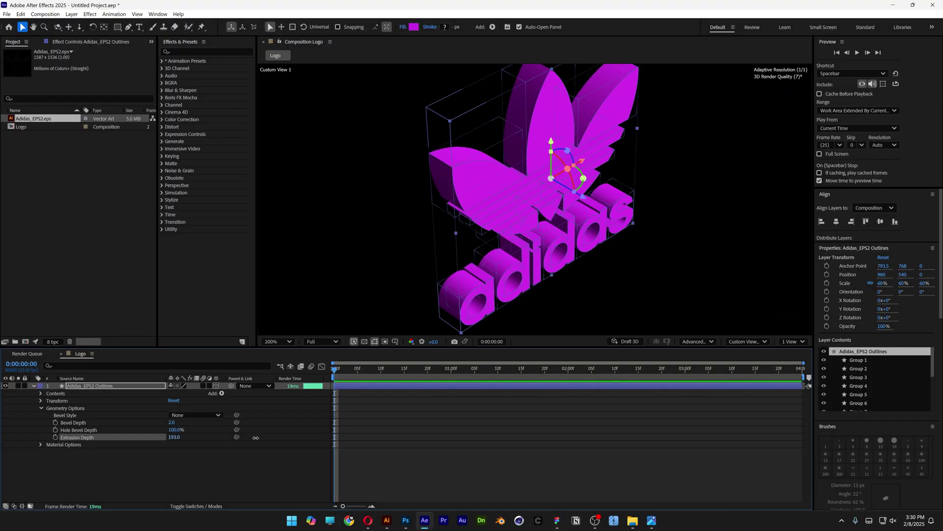
left_click_drag(255, 437, 283, 437)
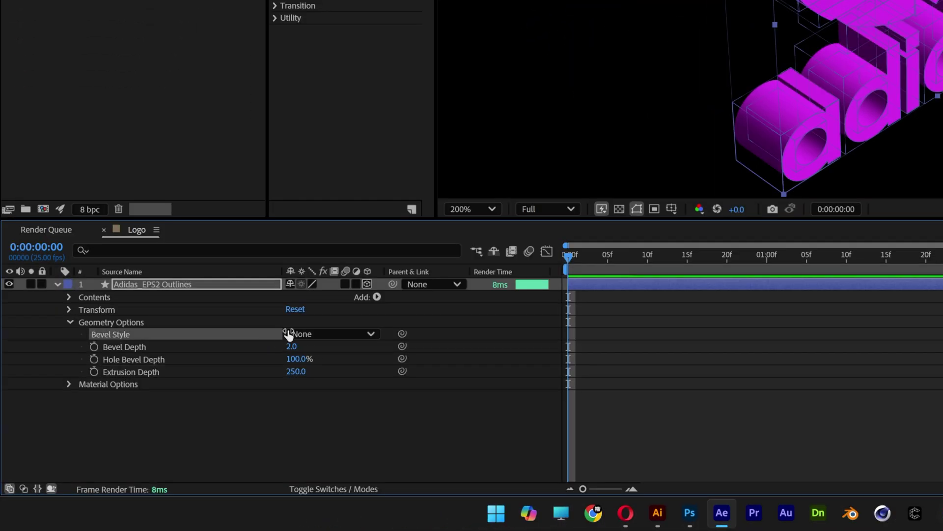
left_click(308, 333)
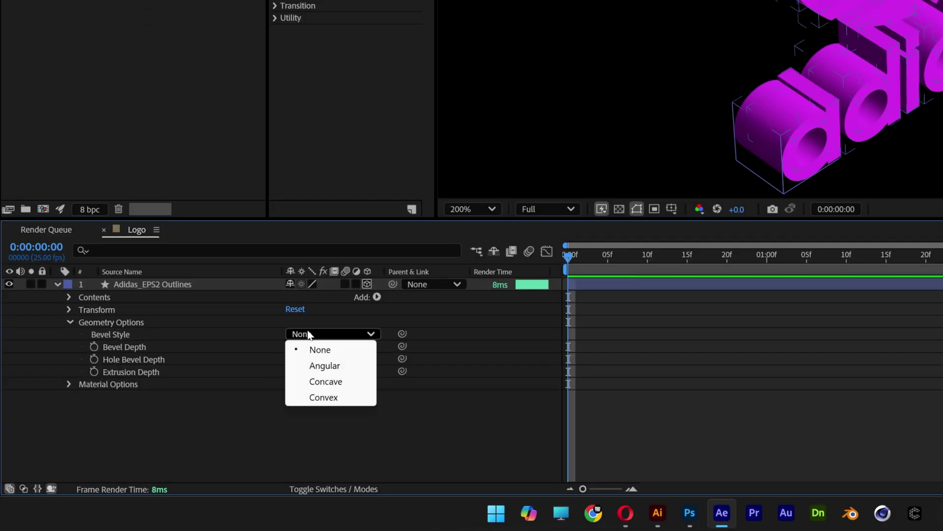
left_click(340, 365)
Raise the Bevel Depth to 7.1 and switch to the Left 3D view.
left_click_drag(293, 346, 368, 347)
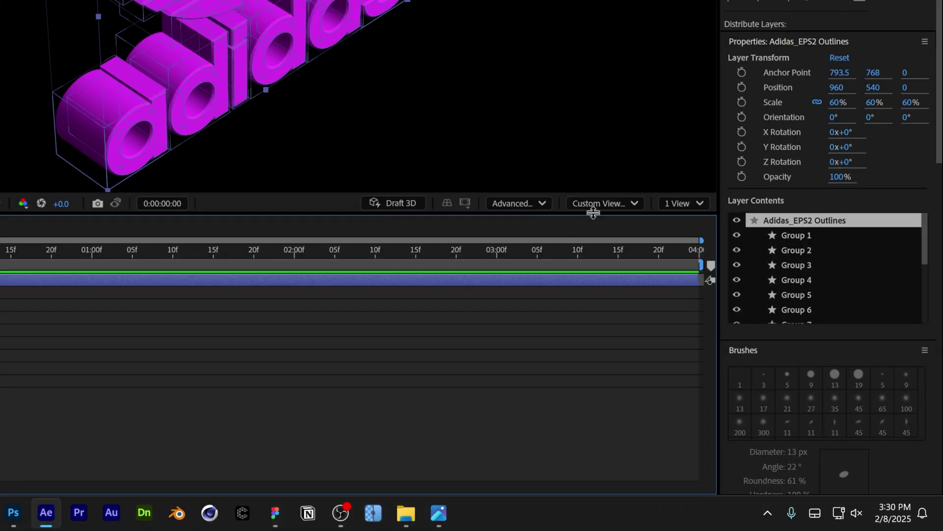
left_click(744, 340)
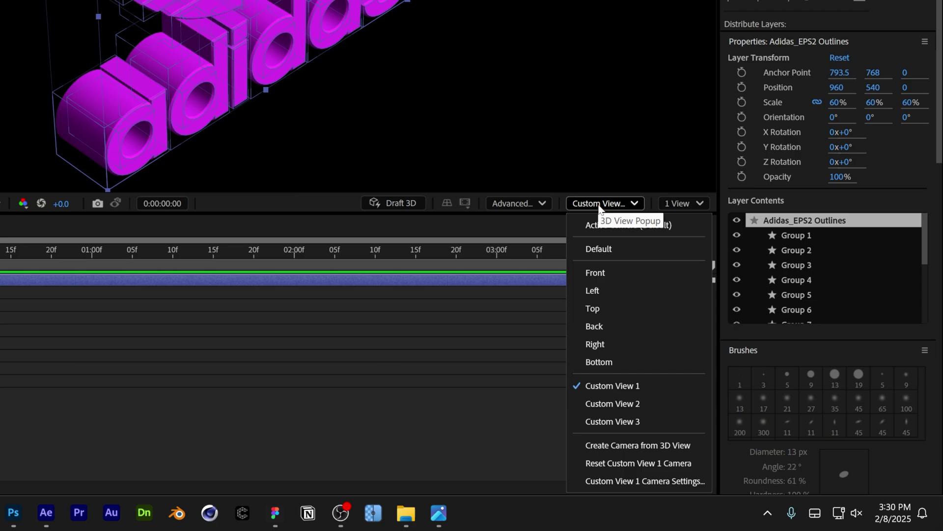
left_click(606, 291)
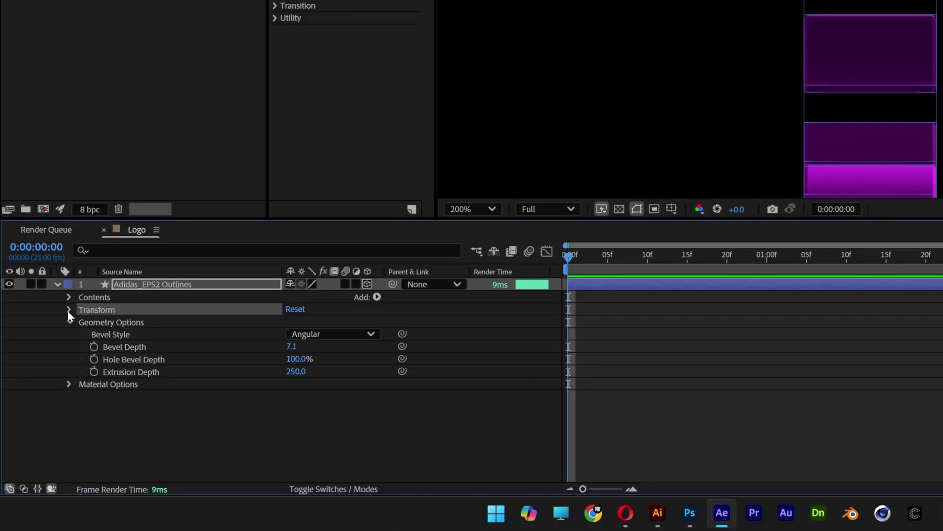
Test-spin the logo's Y Rotation in Transform, then return it to 0°.
left_click(41, 401)
left_click(115, 370)
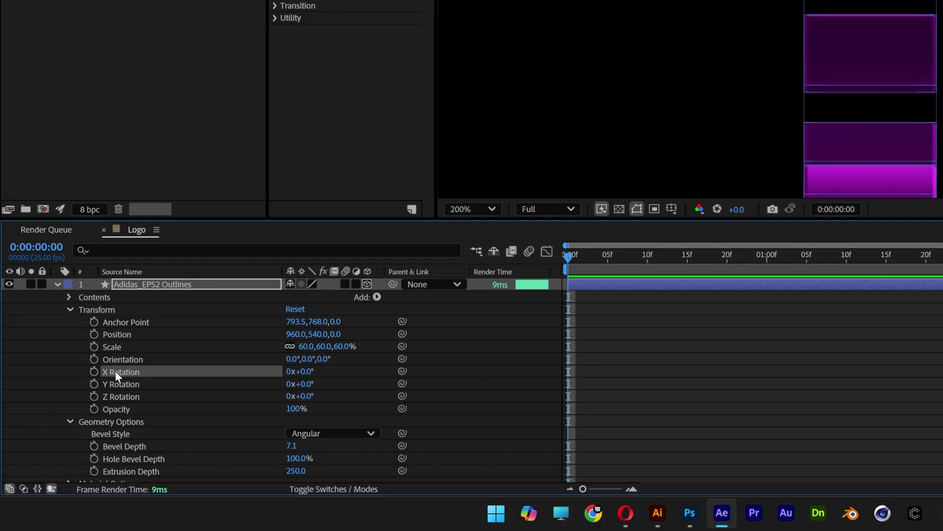
left_click(123, 384)
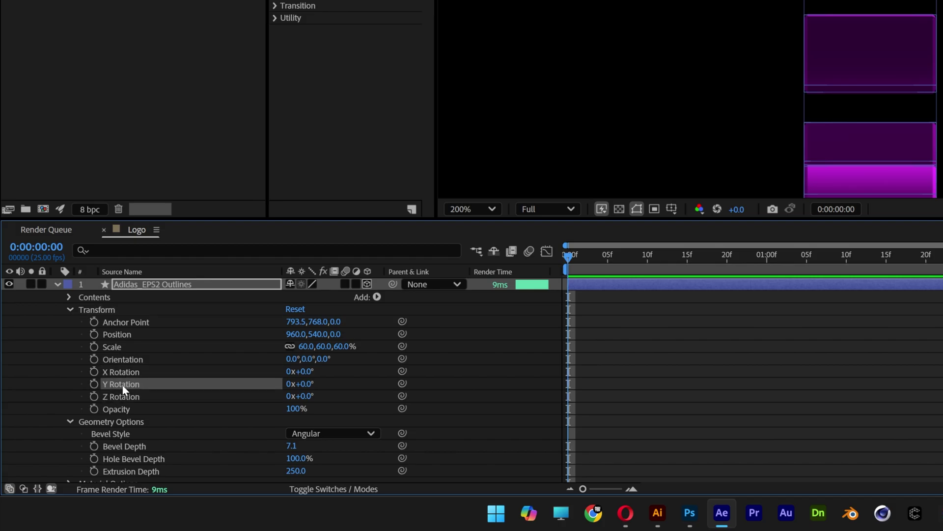
left_click_drag(299, 390, 331, 385)
left_click_drag(195, 444, 173, 447)
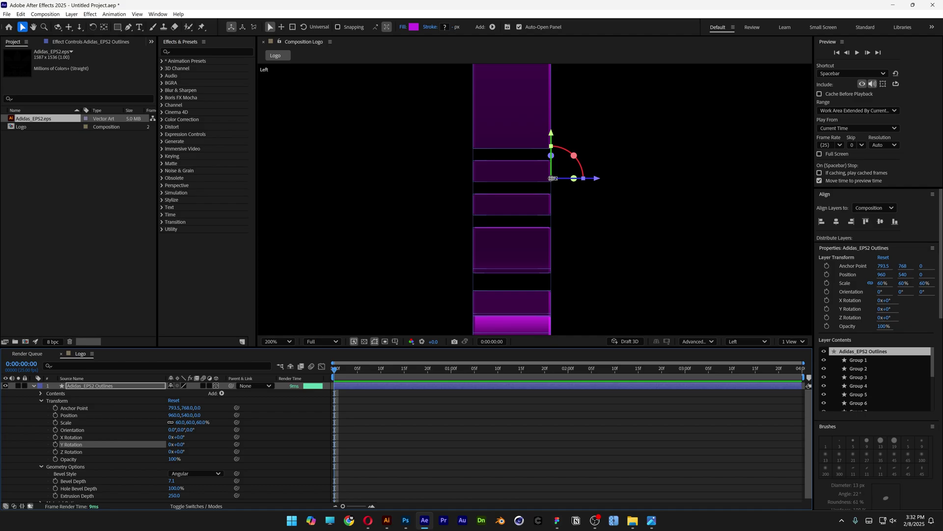
Confirm the 250 Extrusion Depth and set Anchor Point Z to 250/2, giving 125.
left_click(518, 177)
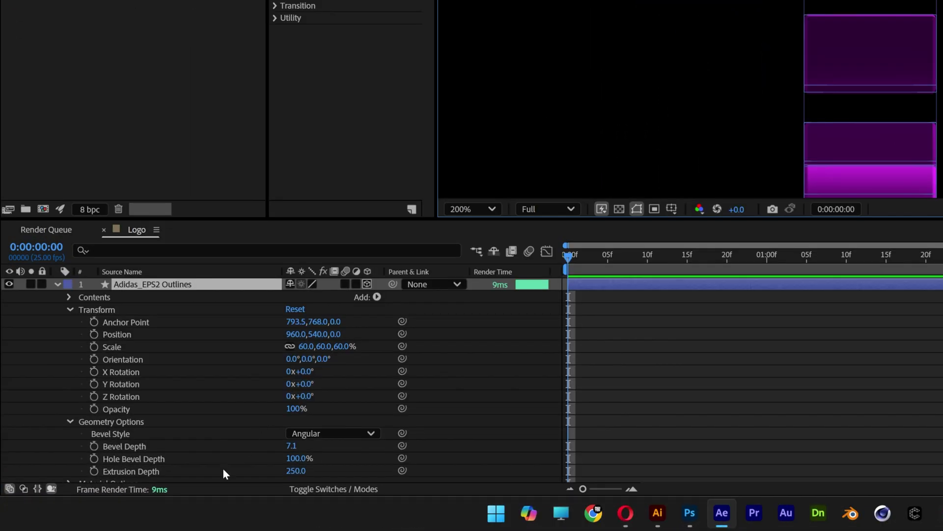
left_click(130, 495)
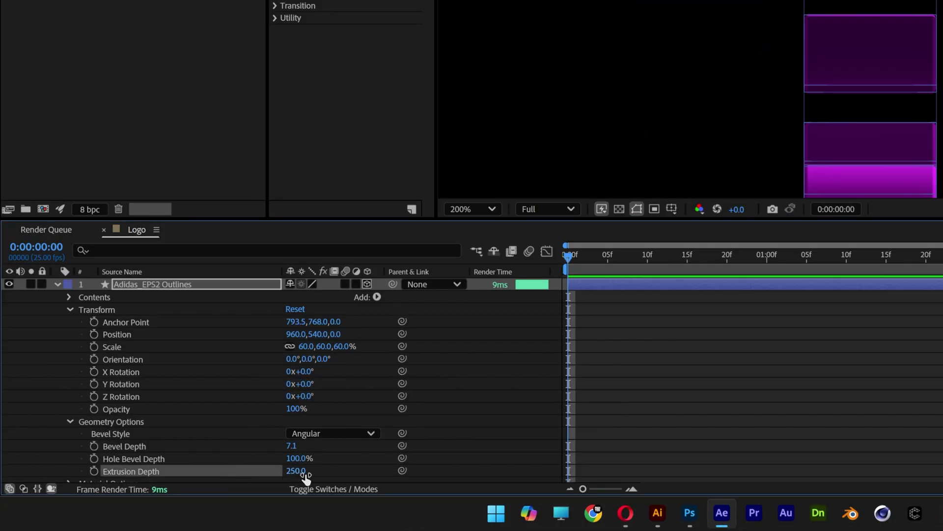
left_click(298, 471)
left_click(157, 320)
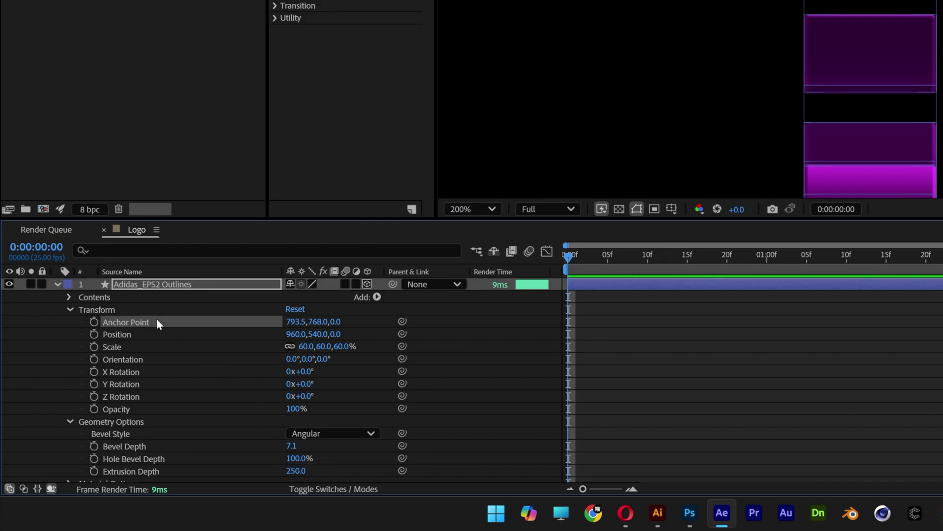
left_click(338, 322)
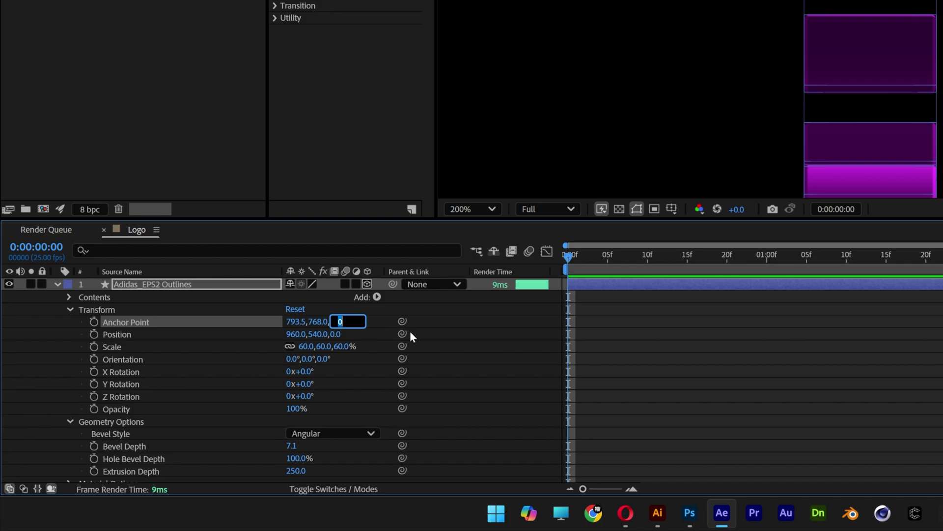
type("250/2")
key("Return")
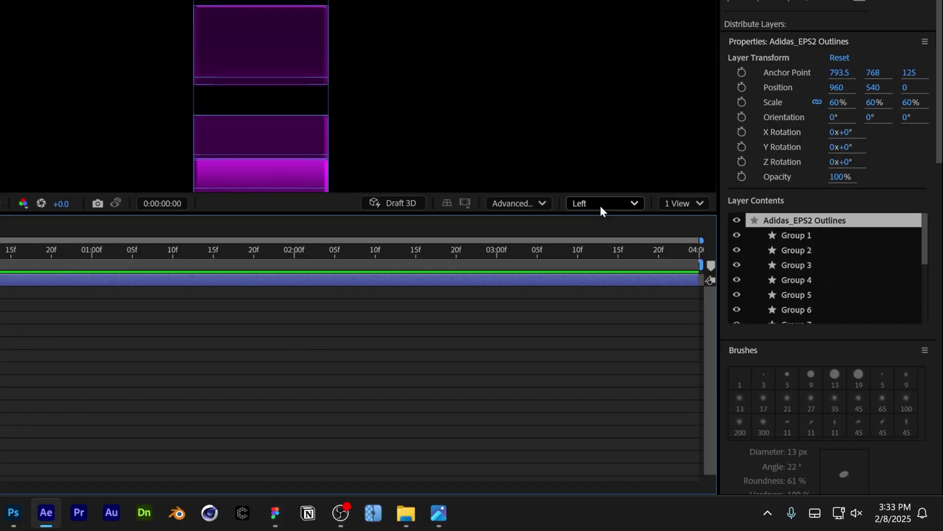
Return to the default 3D view, keyframe Y Rotation at frame 0, and add a later rotation keyframe.
left_click(744, 342)
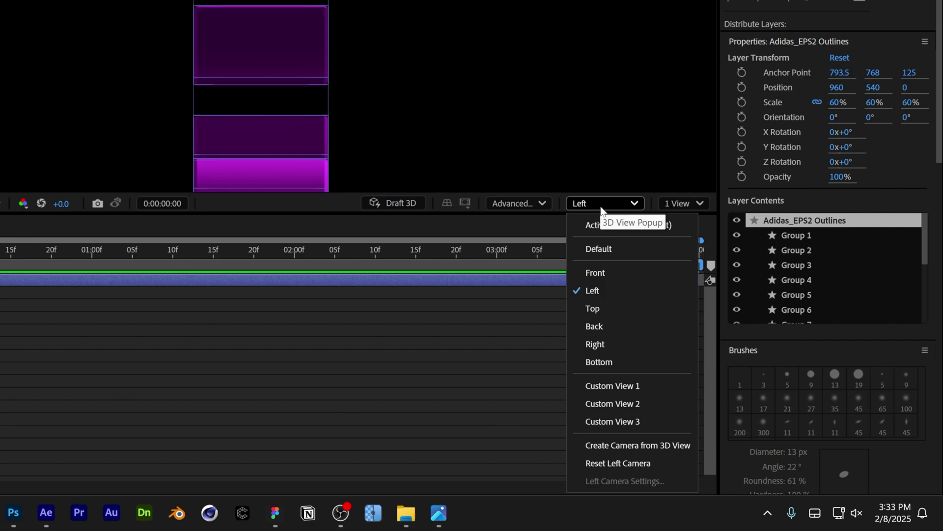
left_click(610, 250)
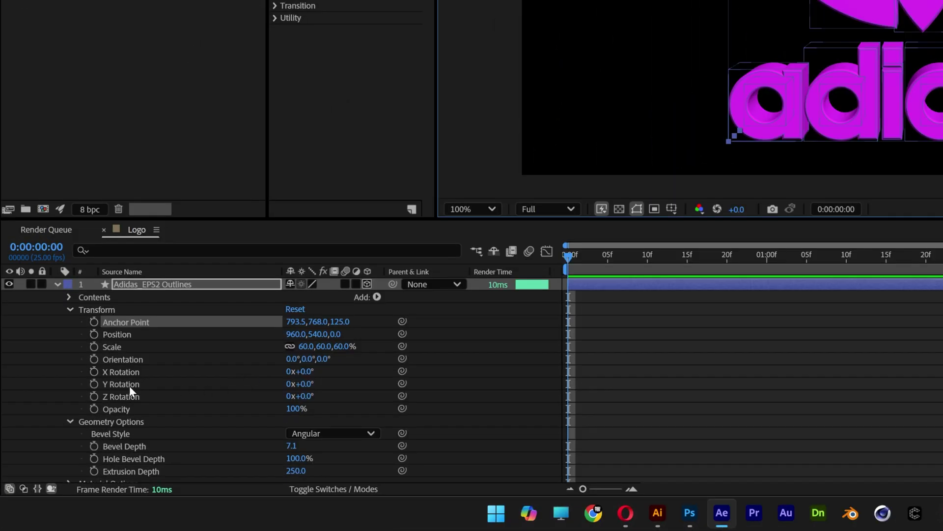
left_click(74, 446)
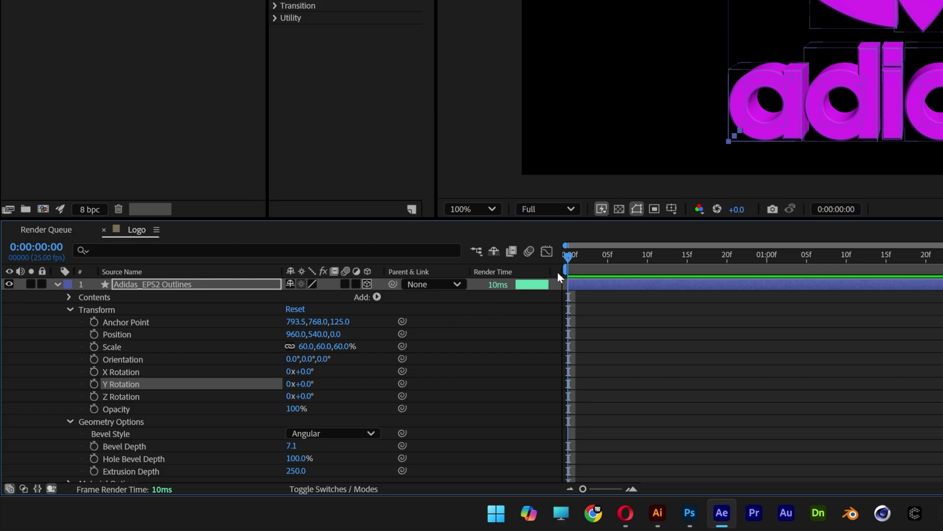
mouse_move(566, 254)
left_mouse_down()
mouse_move(614, 254)
mouse_move(550, 249)
left_mouse_up()
left_click(94, 384)
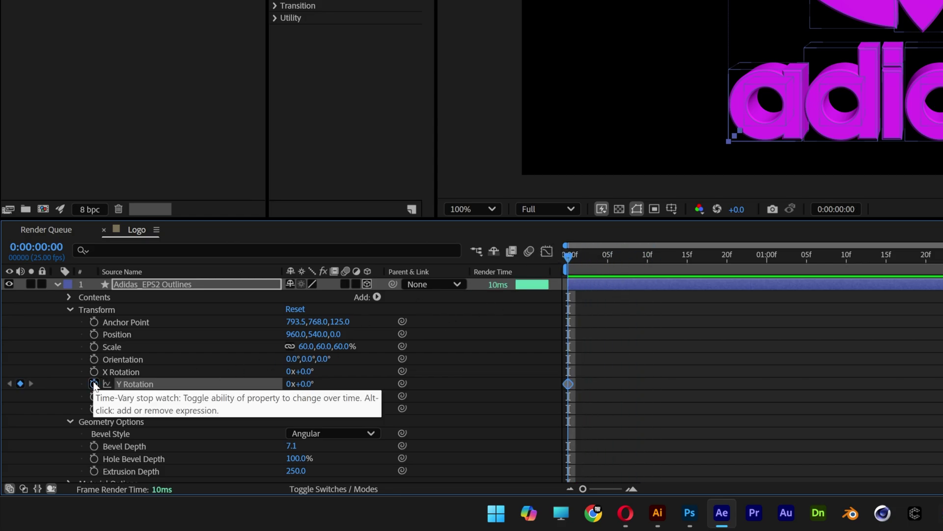
left_click(727, 254)
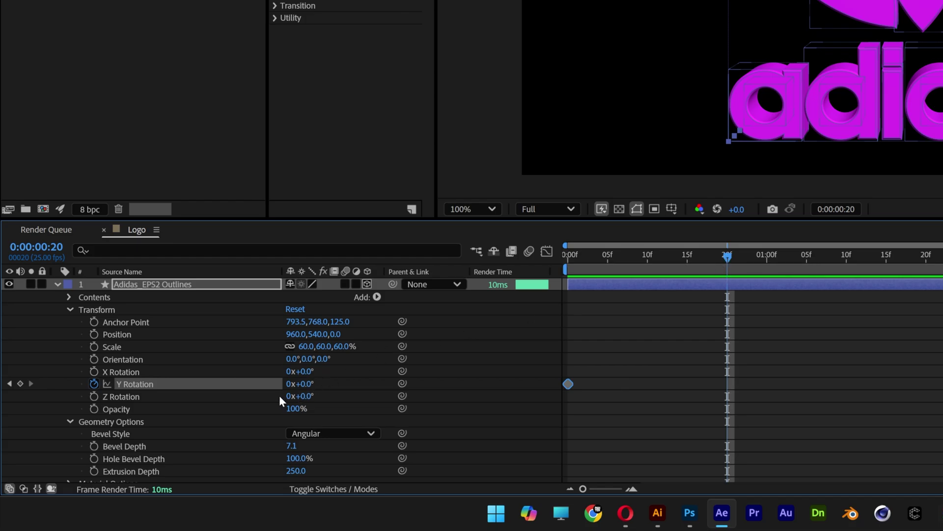
type("180")
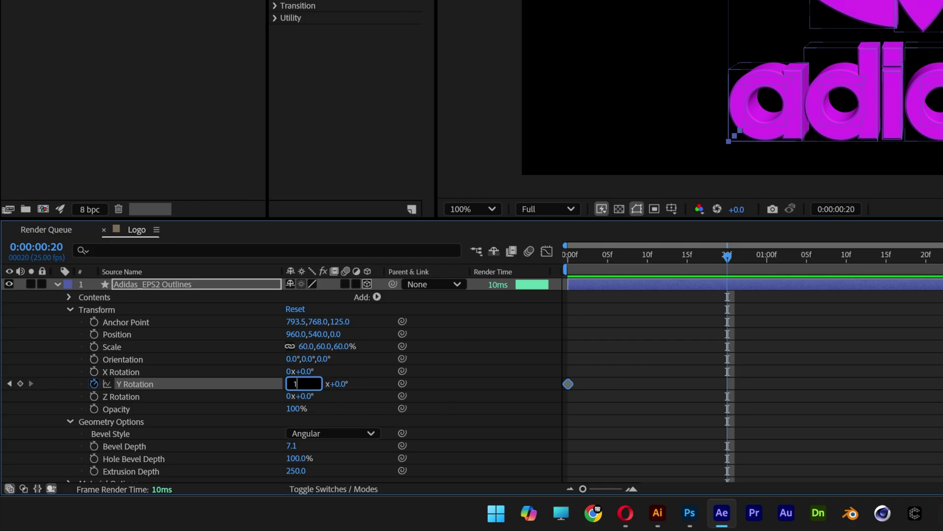
key("Return")
Move the end rotation keyframe later in time and preview the spin from the start.
left_click_drag(571, 269, 698, 272)
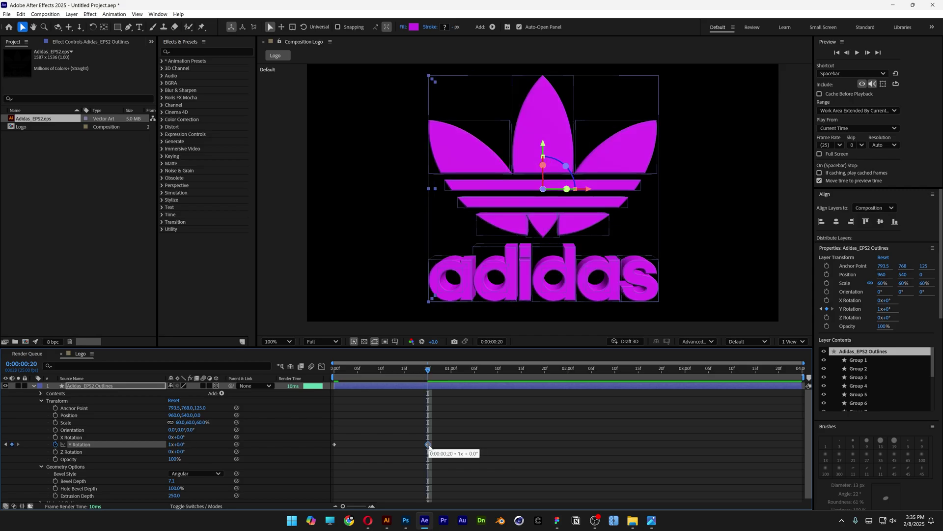
left_click_drag(429, 445, 456, 445)
left_click(455, 372)
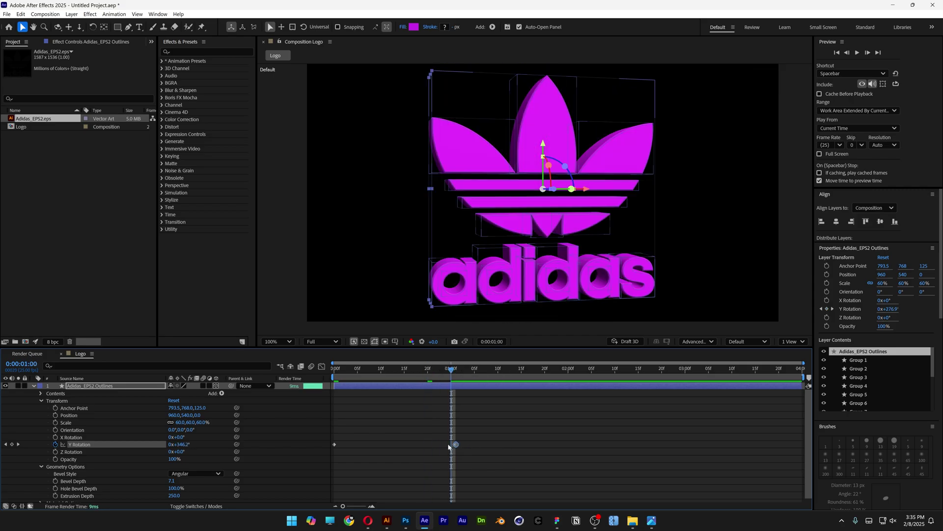
key("Home")
key("space")
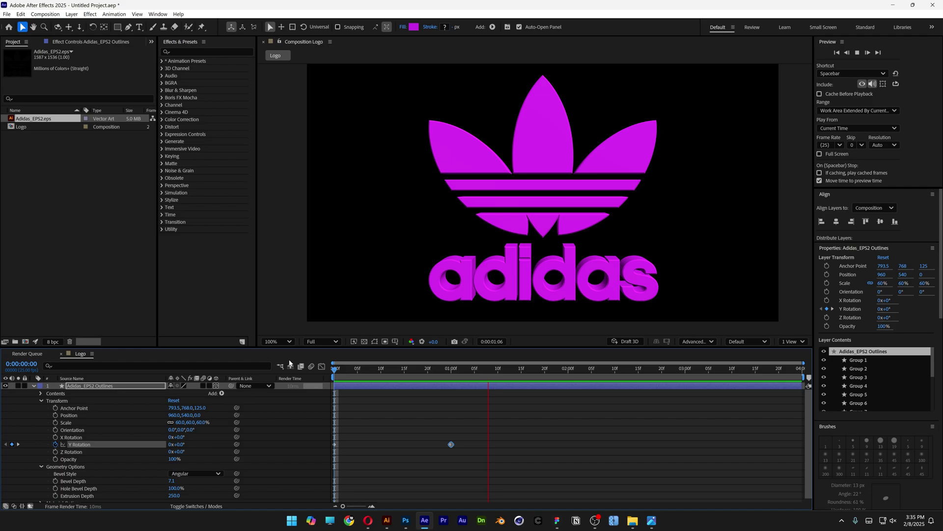
key("space")
Place the end keyframe at the end of the four-second timeline and preview the full spin.
left_click_drag(451, 444, 798, 451)
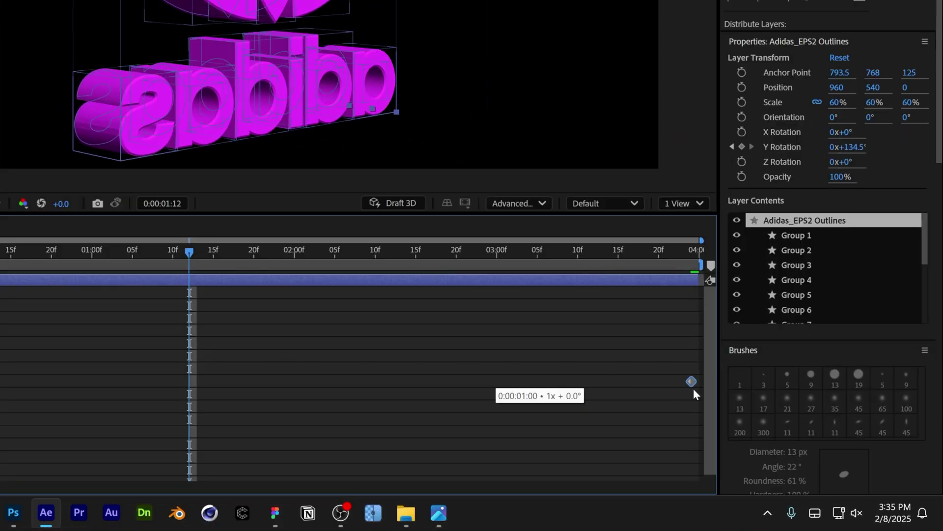
left_click_drag(693, 388, 700, 388)
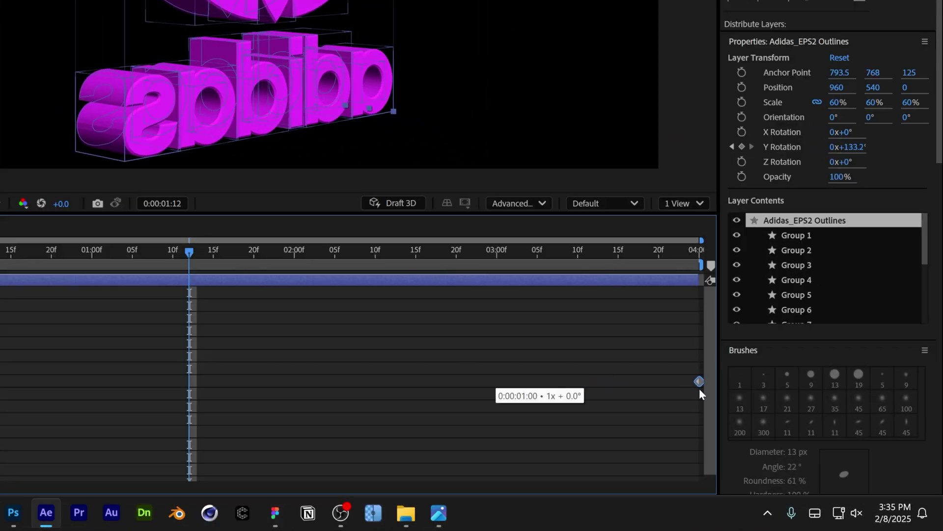
key("Home")
key("space")
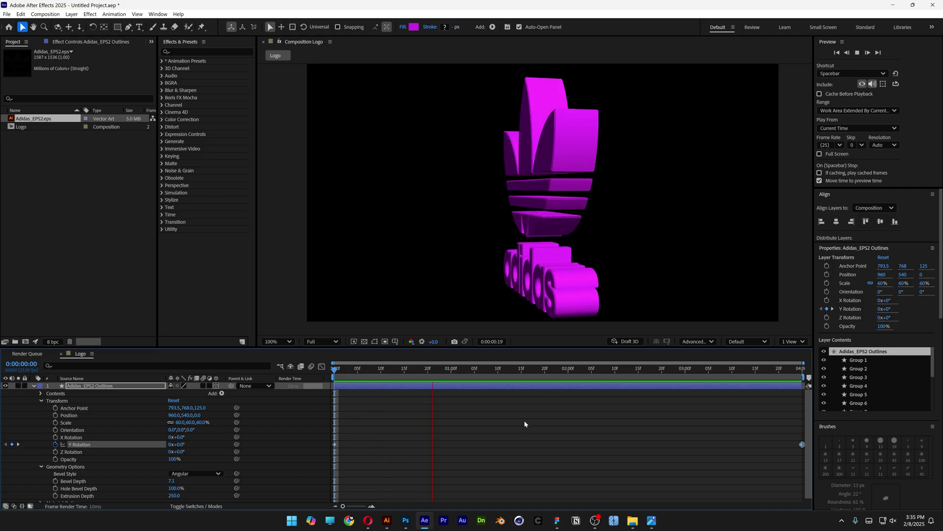
left_click_drag(579, 375, 769, 378)
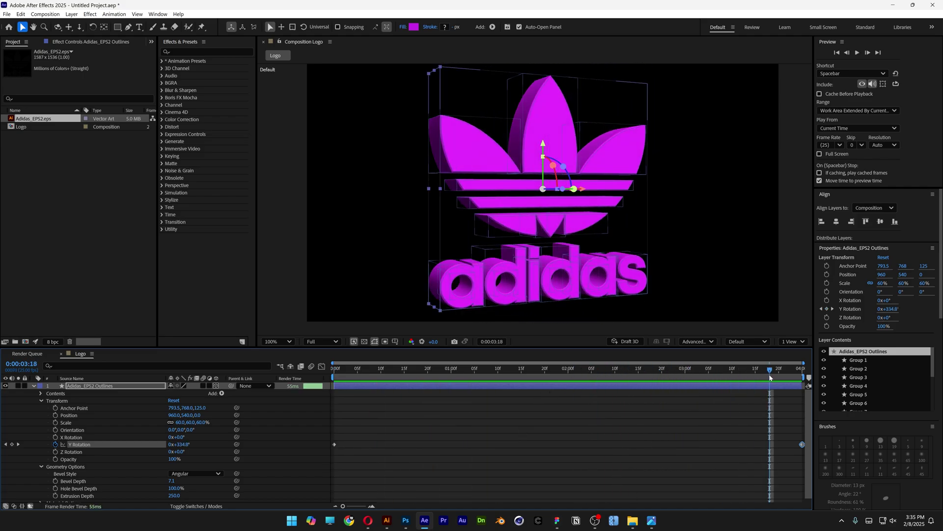
key("space")
key("space")
key("Home")
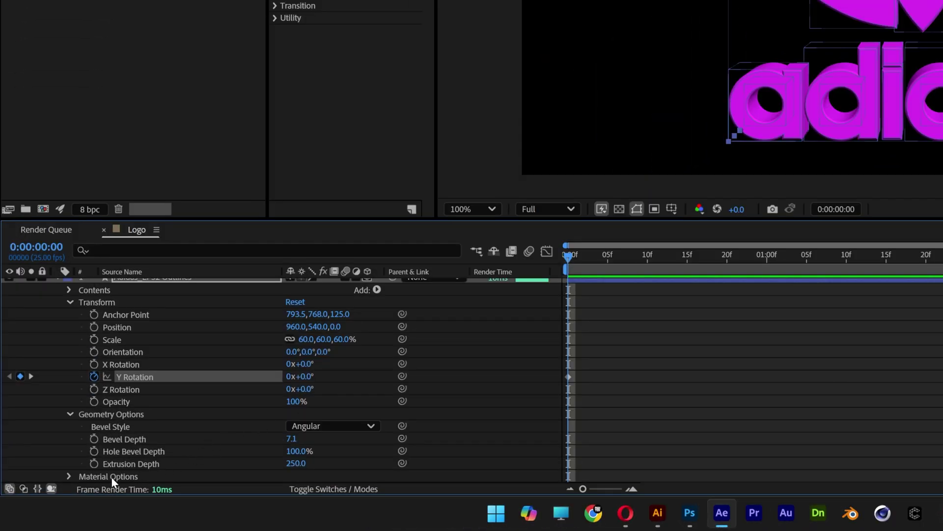
Raise the logo's Material Options Specular Shininess to 100% for a glossy metallic finish.
left_click(112, 476)
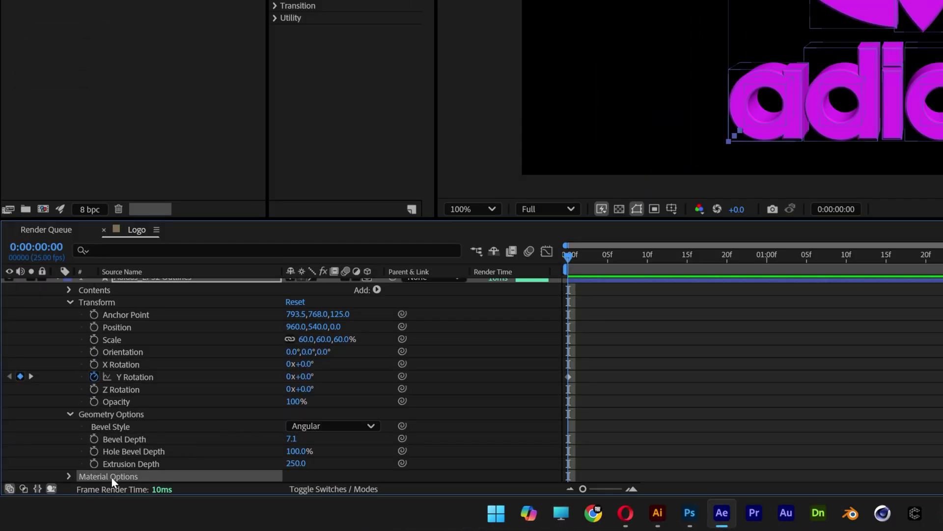
left_click(69, 476)
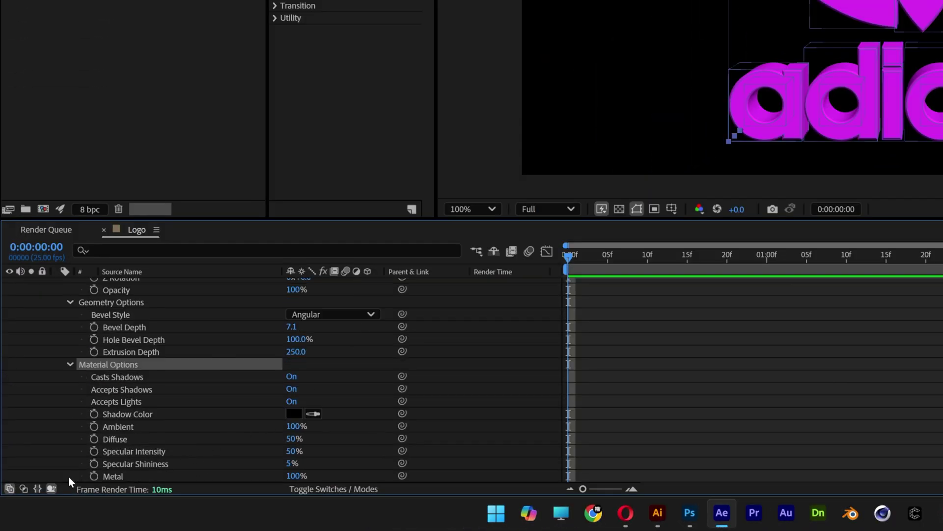
left_click(123, 479)
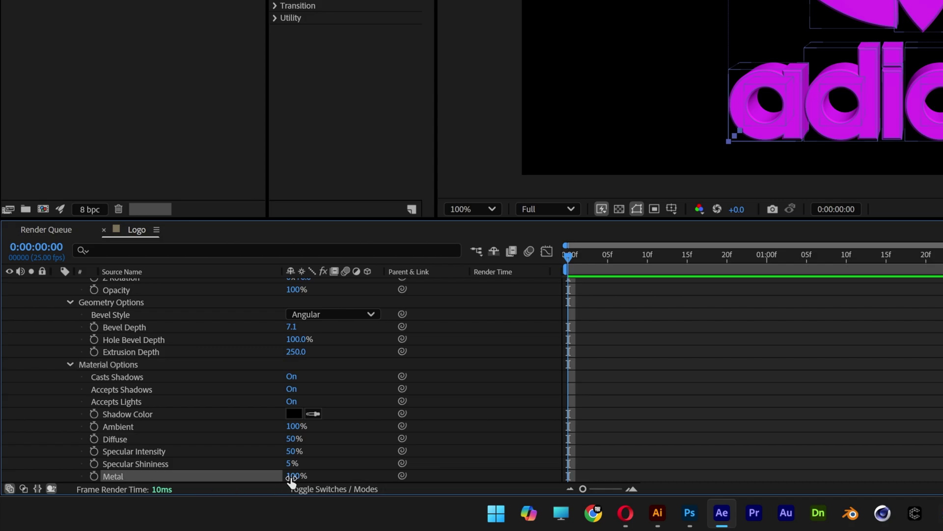
left_click(147, 464)
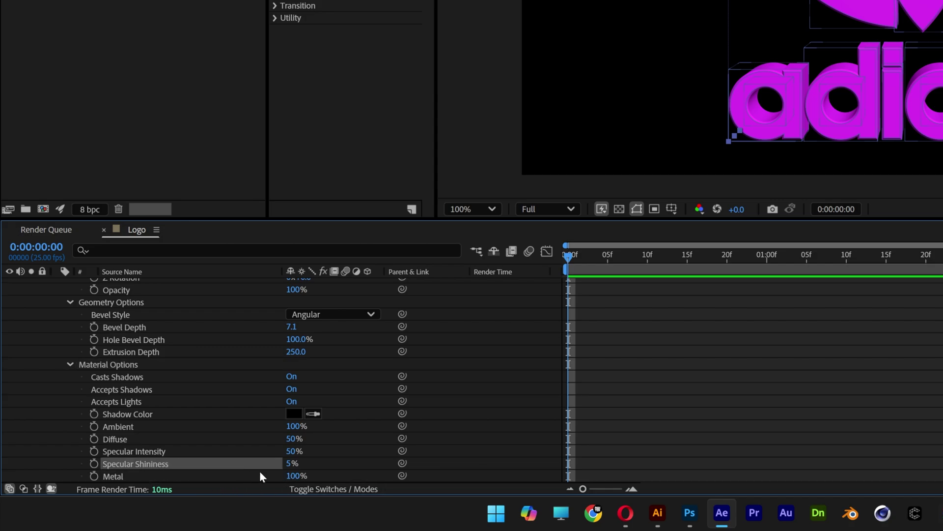
left_click_drag(288, 465, 471, 464)
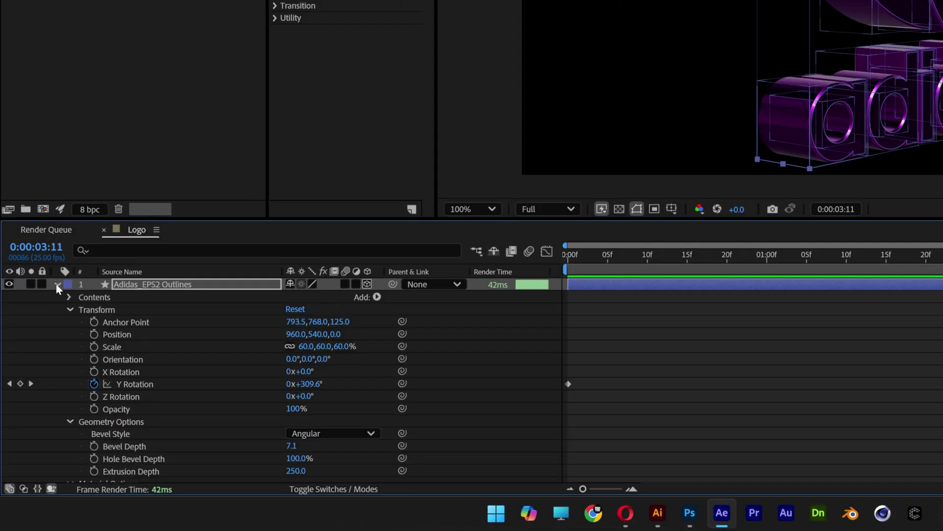
Add an Environment light at 107% intensity casting shadows, then scrub the spin to check lighting.
left_click(56, 284)
right_click(128, 337)
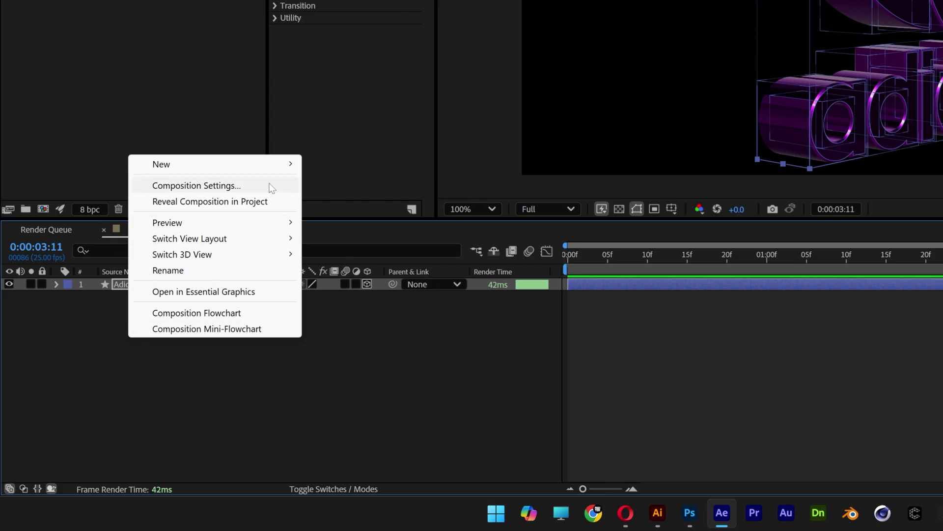
mouse_move(281, 165)
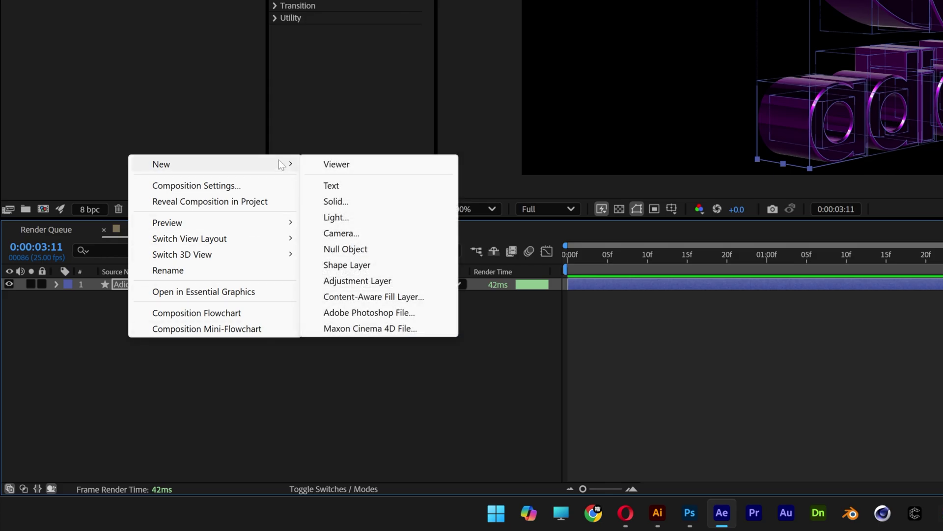
left_click(361, 222)
left_click(490, 102)
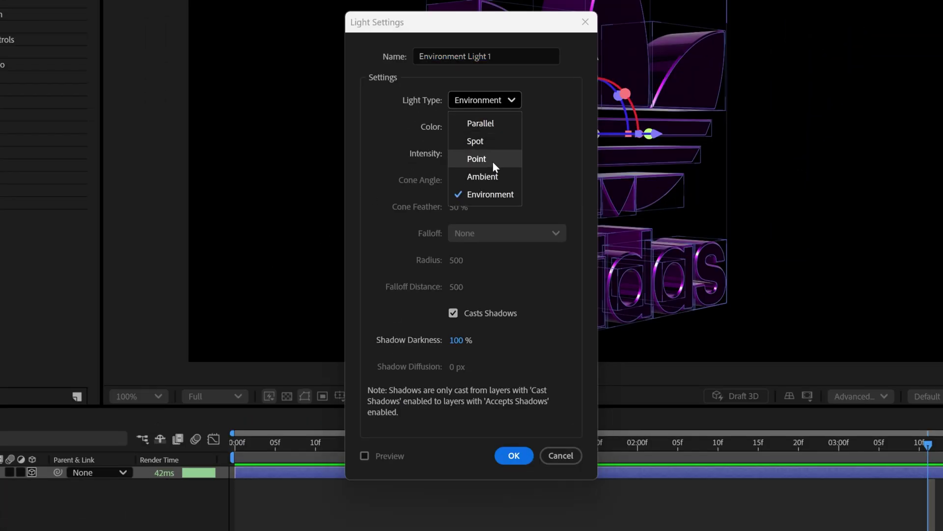
left_click(498, 195)
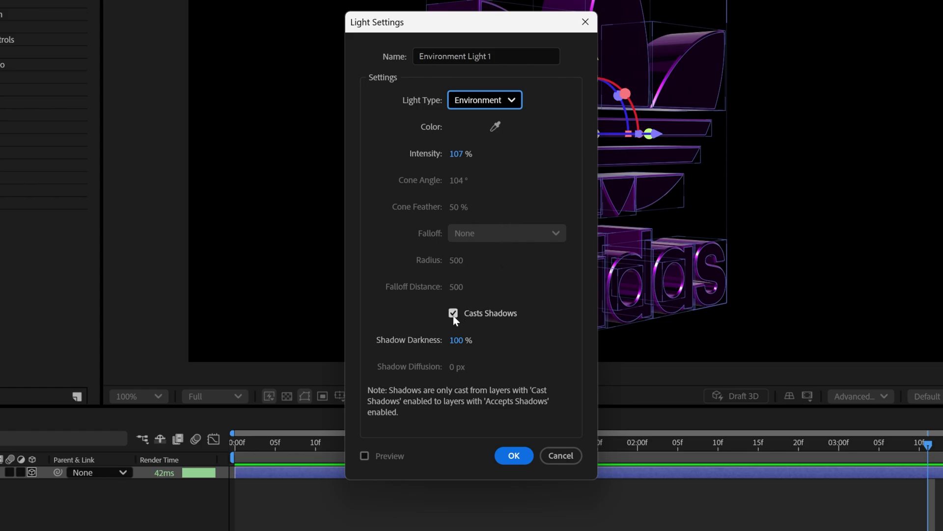
left_click(508, 455)
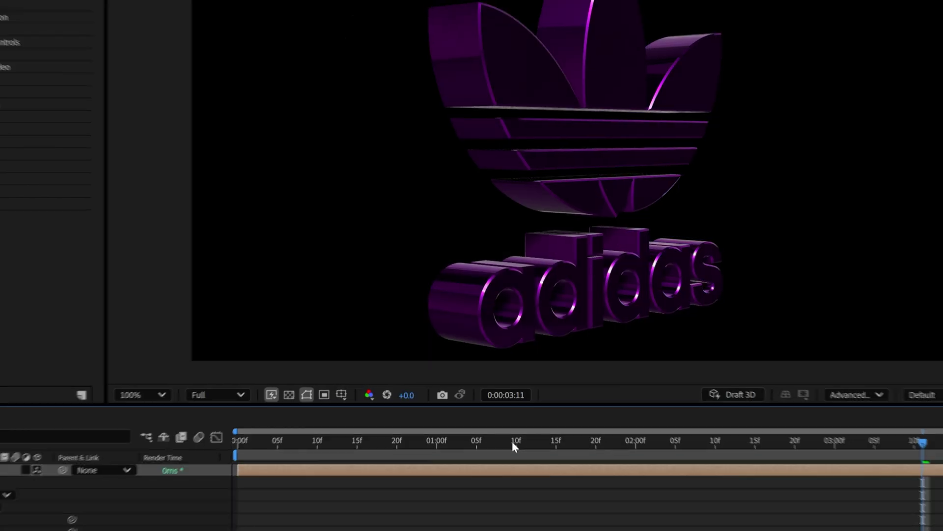
left_click_drag(512, 442, 242, 443)
mouse_move(338, 368)
left_mouse_down()
mouse_move(648, 369)
mouse_move(329, 374)
left_mouse_up()
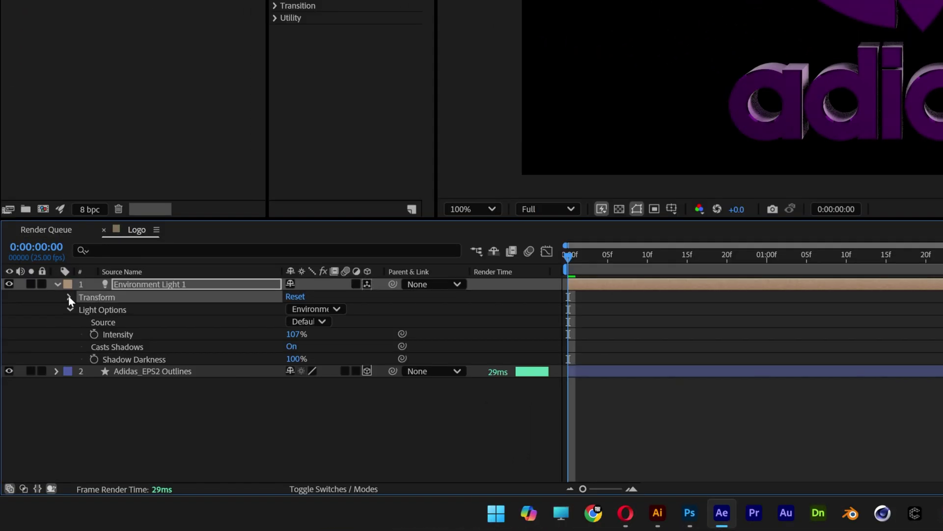
Rotate the environment light to 38° X and 49° Y, then preview the lit spin.
left_click(68, 297)
left_click(120, 310)
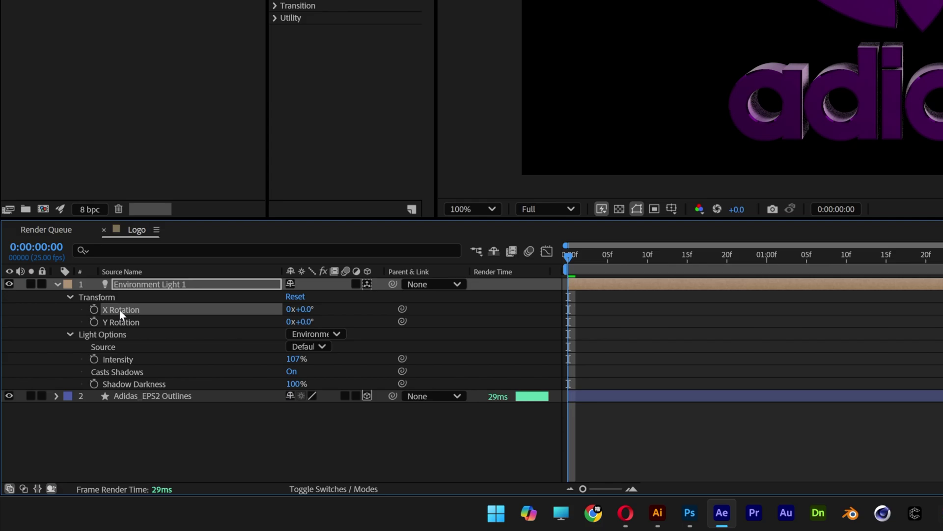
left_click(123, 323)
left_click_drag(305, 309, 334, 309)
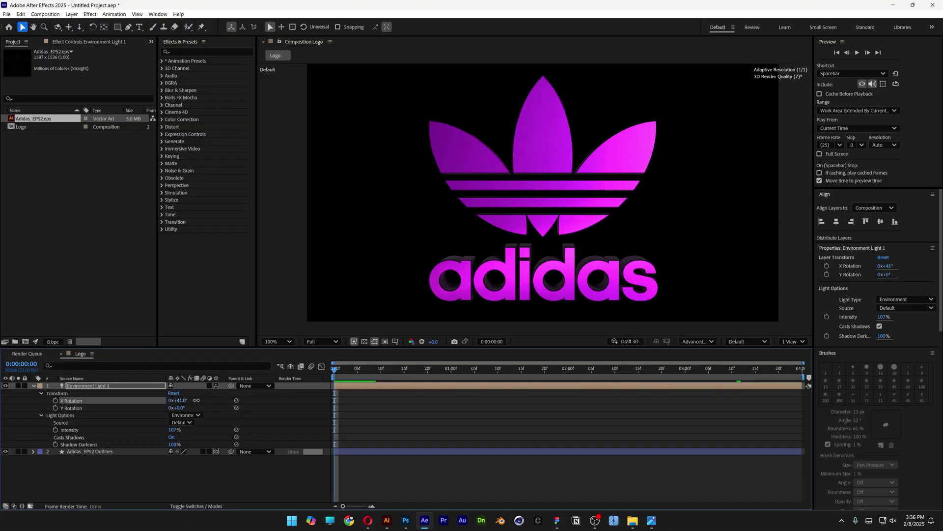
left_click_drag(196, 400, 196, 403)
key("space")
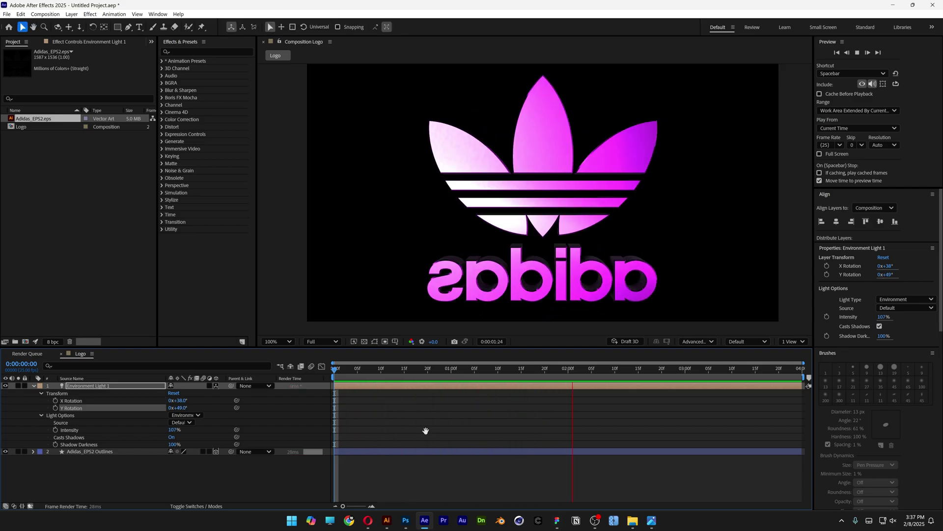
key("space")
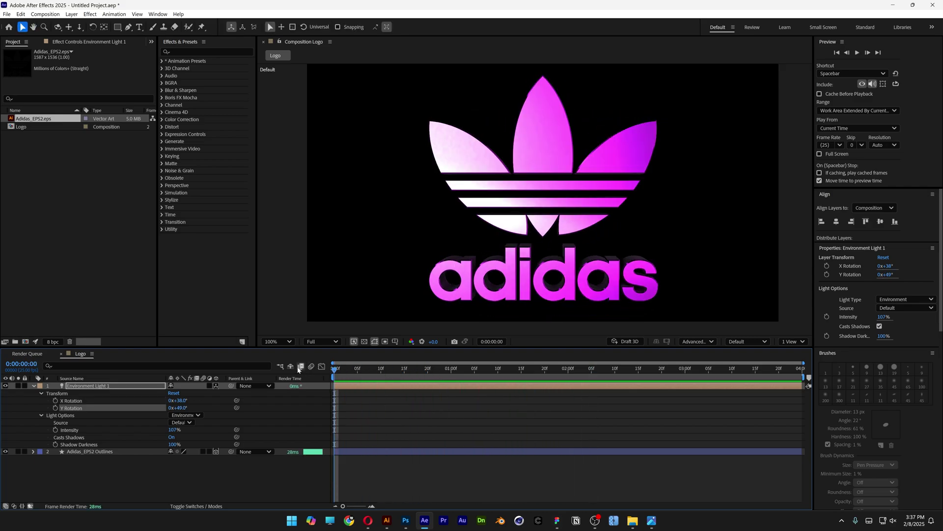